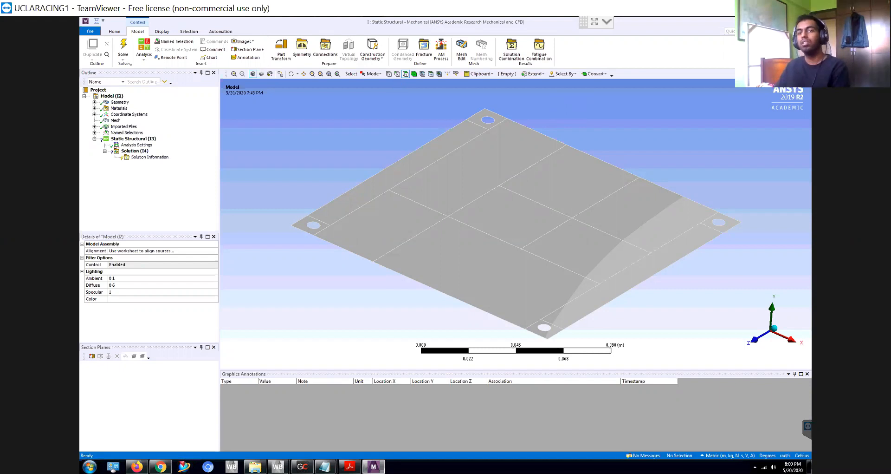
- Review the static structural system in the Workbench project schematic and the Imported Plies and Coordinate Systems branches in Mechanical
{"action": "left_click", "coordinate": [776, 21]}
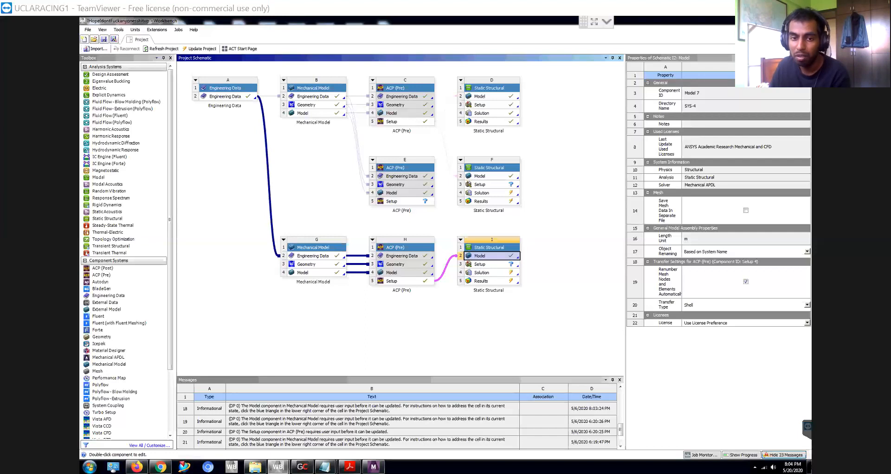
{"action": "left_click", "coordinate": [373, 466]}
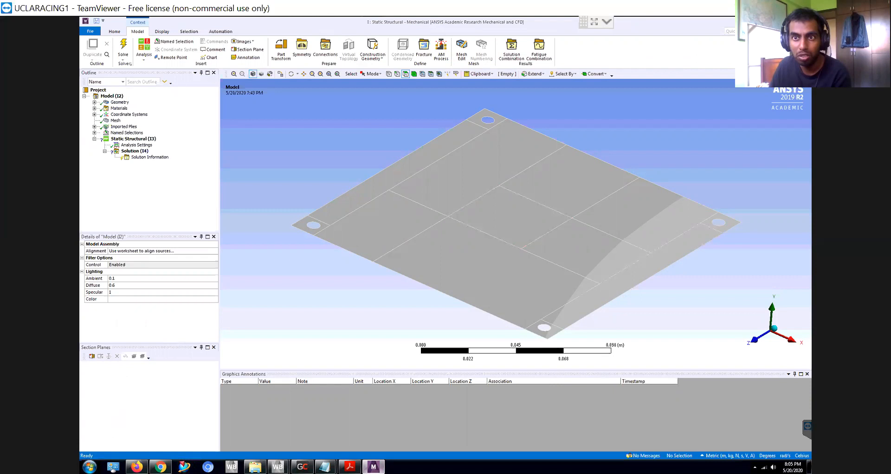
{"action": "left_click", "coordinate": [776, 22]}
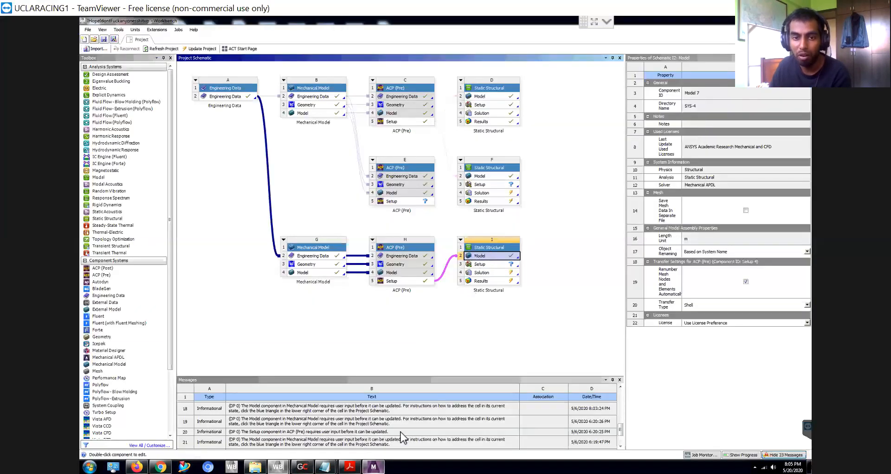
{"action": "left_click", "coordinate": [374, 466]}
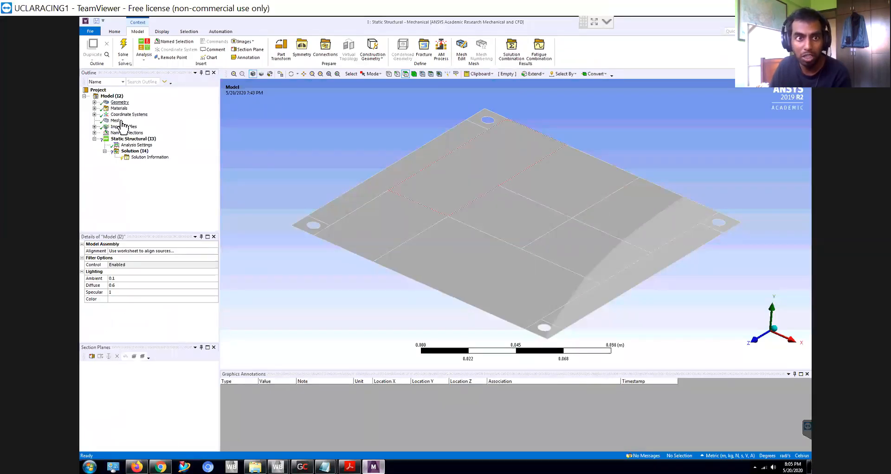
{"action": "left_click", "coordinate": [95, 126]}
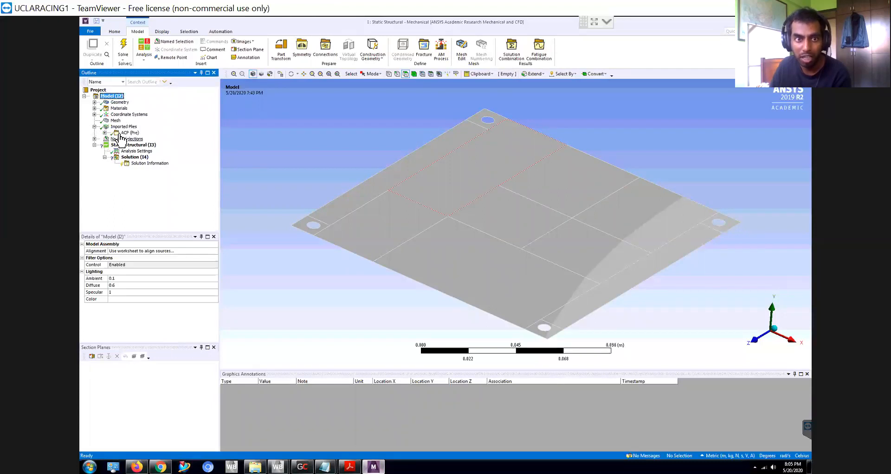
{"action": "left_click", "coordinate": [94, 126]}
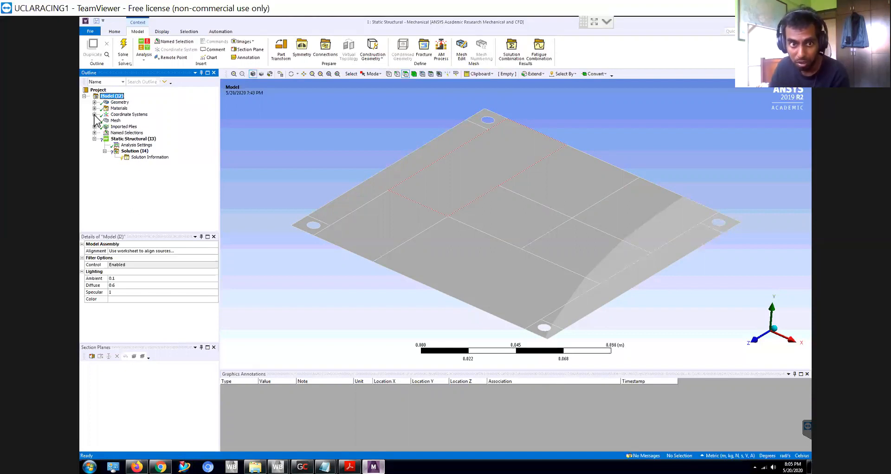
{"action": "left_click", "coordinate": [94, 114]}
{"action": "left_click", "coordinate": [94, 115]}
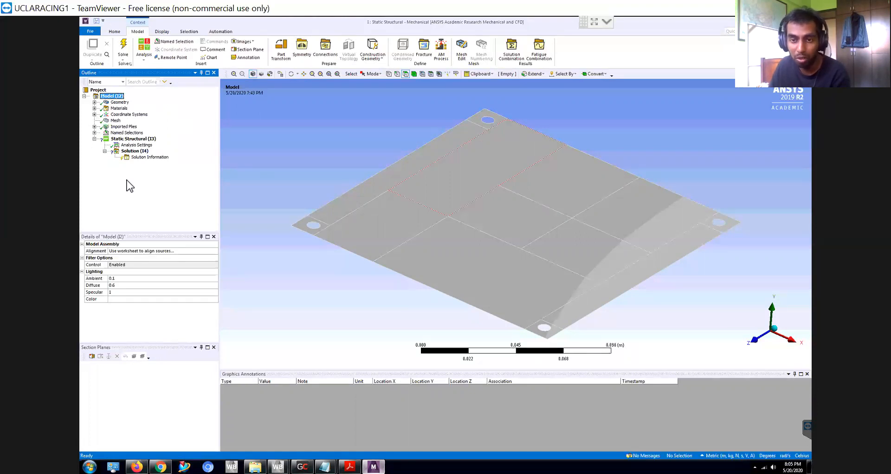
{"action": "left_click", "coordinate": [134, 152]}
{"action": "right_click", "coordinate": [134, 153]}
{"action": "mouse_move", "coordinate": [150, 158]}
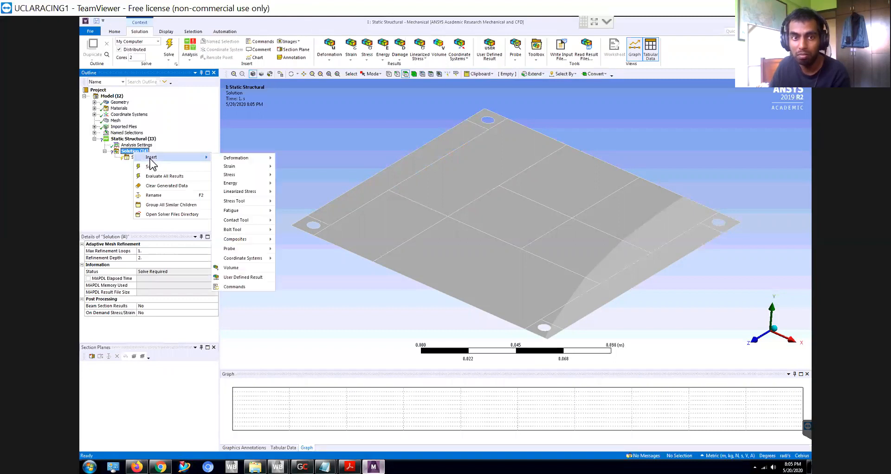
{"action": "left_click", "coordinate": [91, 180]}
{"action": "right_click", "coordinate": [139, 160]}
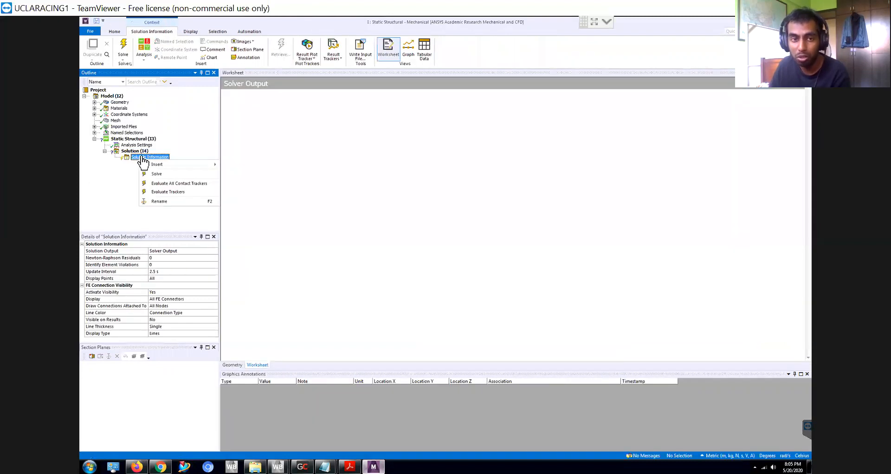
{"action": "mouse_move", "coordinate": [162, 168]}
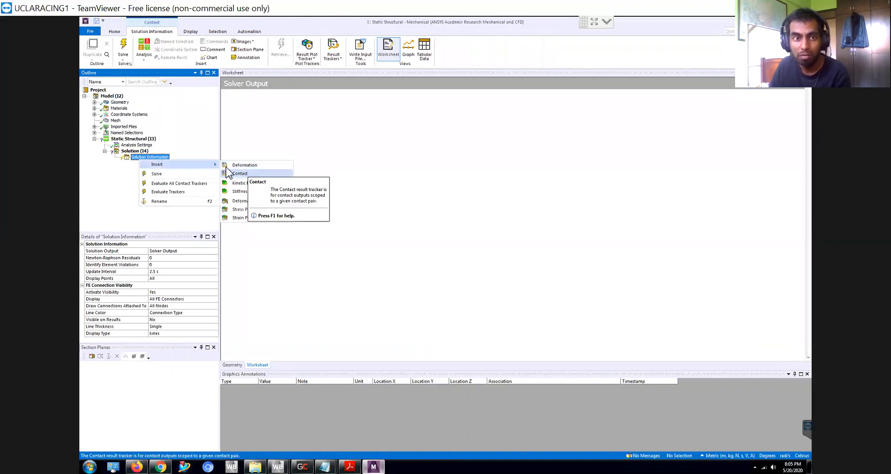
{"action": "left_click", "coordinate": [142, 144]}
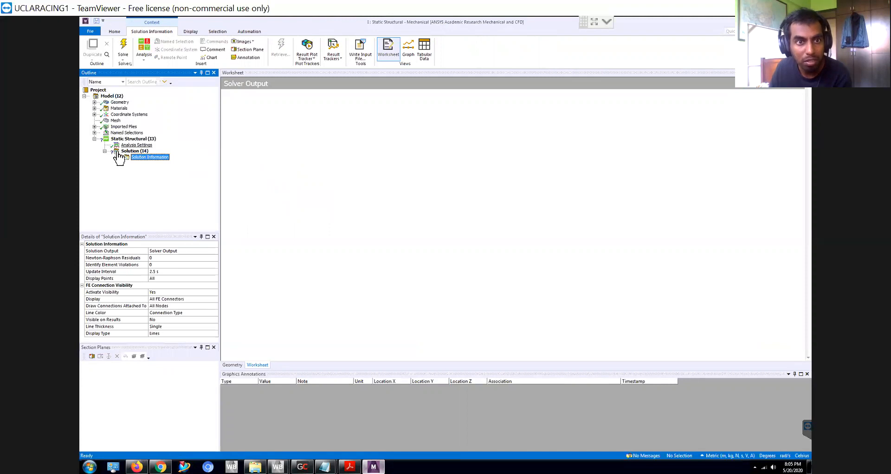
{"action": "left_click", "coordinate": [130, 151]}
{"action": "right_click", "coordinate": [126, 152]}
{"action": "mouse_move", "coordinate": [155, 158]}
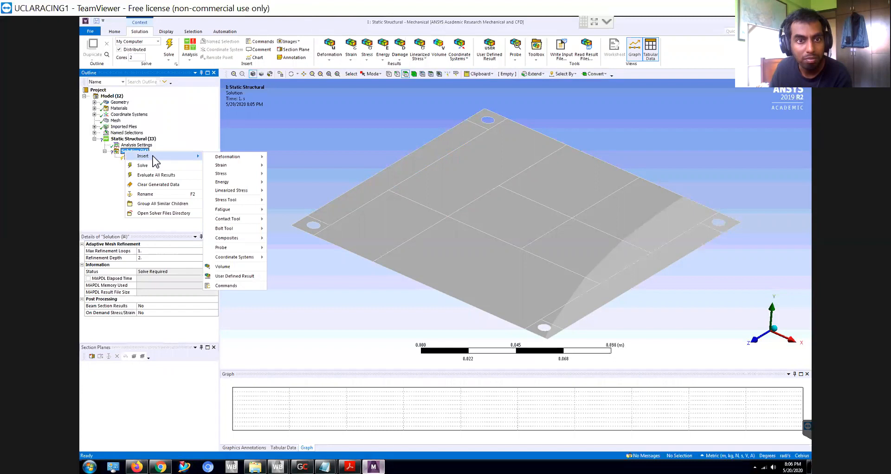
{"action": "left_click", "coordinate": [127, 155]}
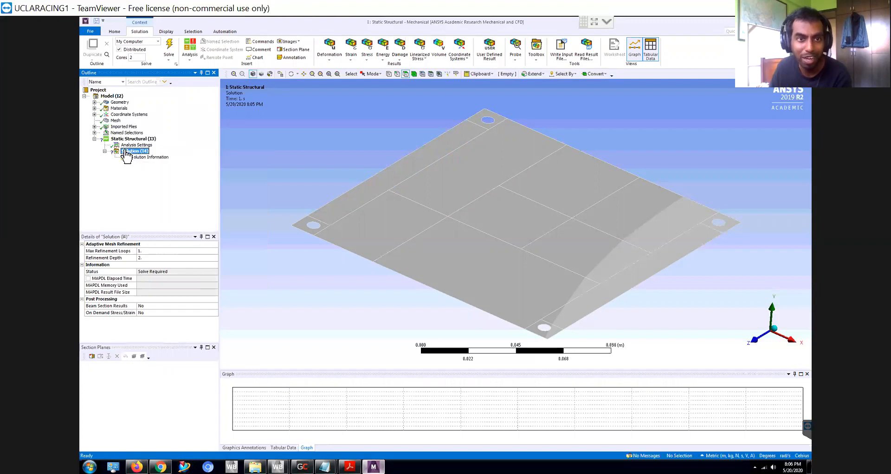
- Insert a Composite Failure Tool under the static structural Solution
{"action": "right_click", "coordinate": [125, 153]}
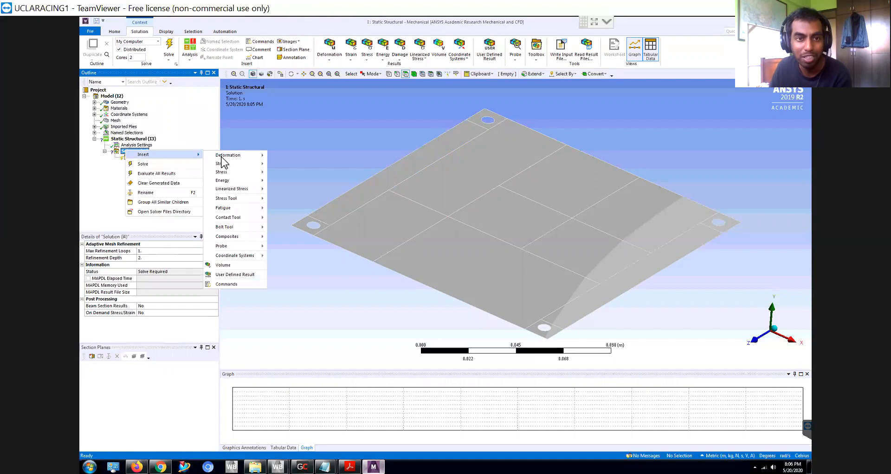
{"action": "mouse_move", "coordinate": [254, 241]}
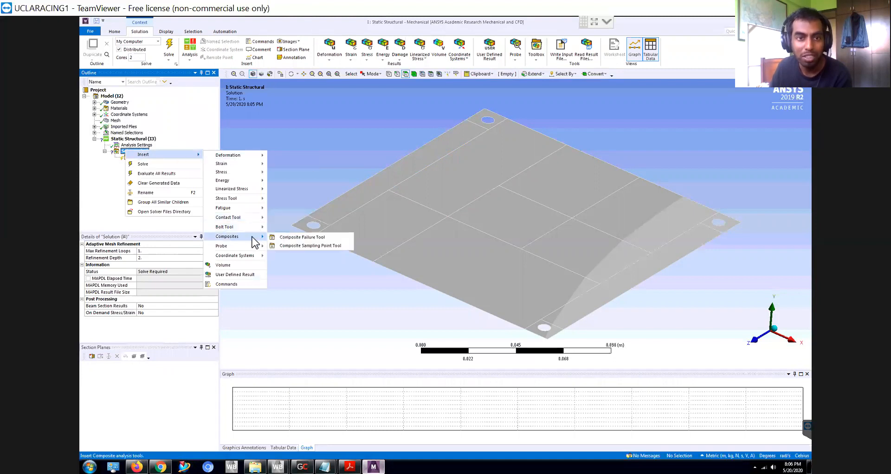
{"action": "left_click", "coordinate": [297, 238]}
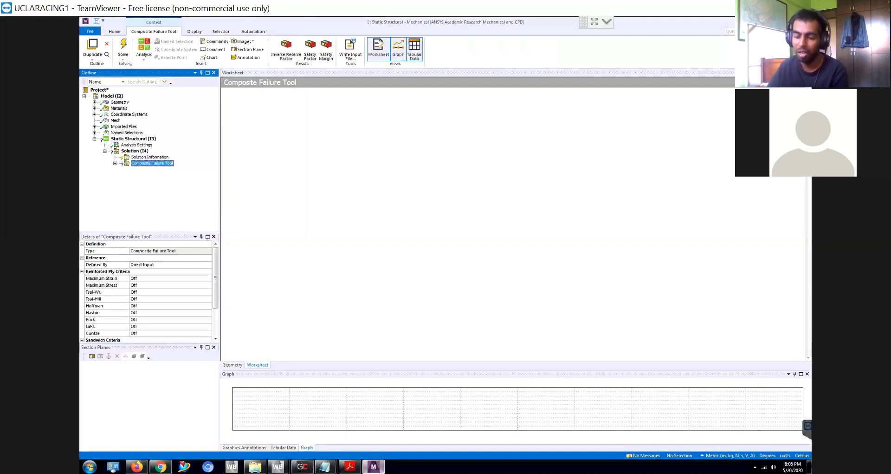
- Turn on the Maximum Strain, Maximum Stress and Tsai-Wu reinforced ply criteria for the Composite Failure Tool
{"action": "left_click", "coordinate": [201, 278]}
{"action": "left_click", "coordinate": [209, 279]}
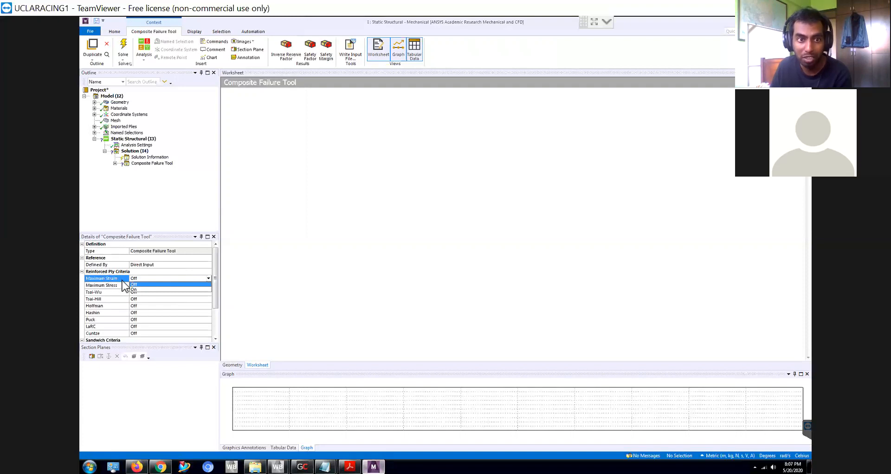
{"action": "left_click", "coordinate": [136, 290]}
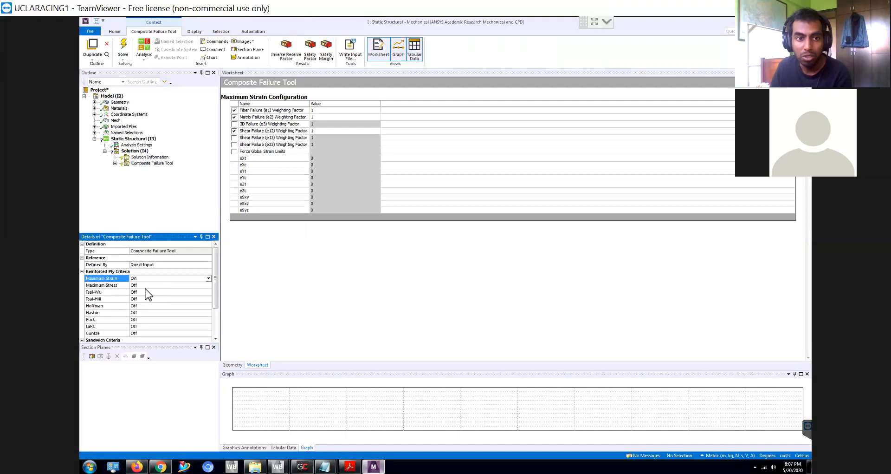
{"action": "left_click", "coordinate": [207, 285]}
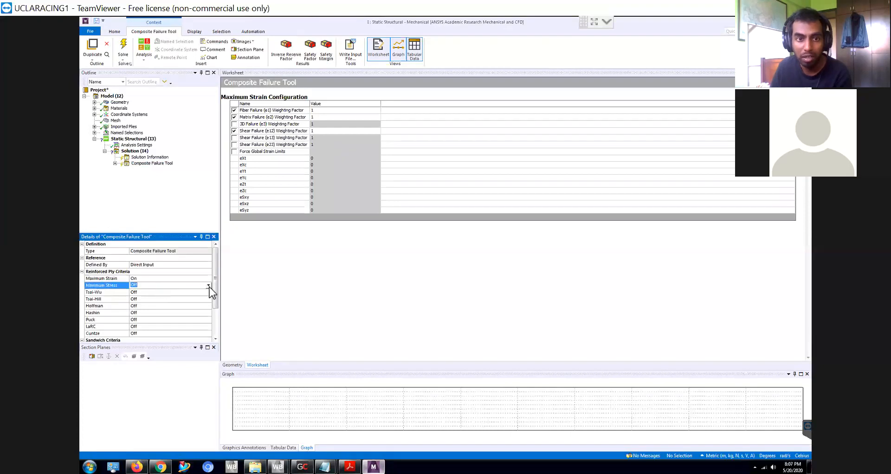
{"action": "left_click", "coordinate": [206, 298]}
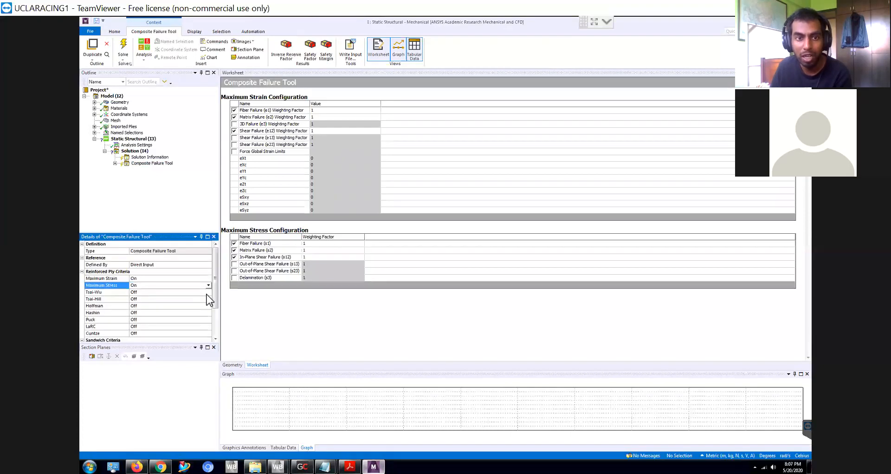
{"action": "left_click", "coordinate": [207, 292]}
{"action": "left_click", "coordinate": [190, 305]}
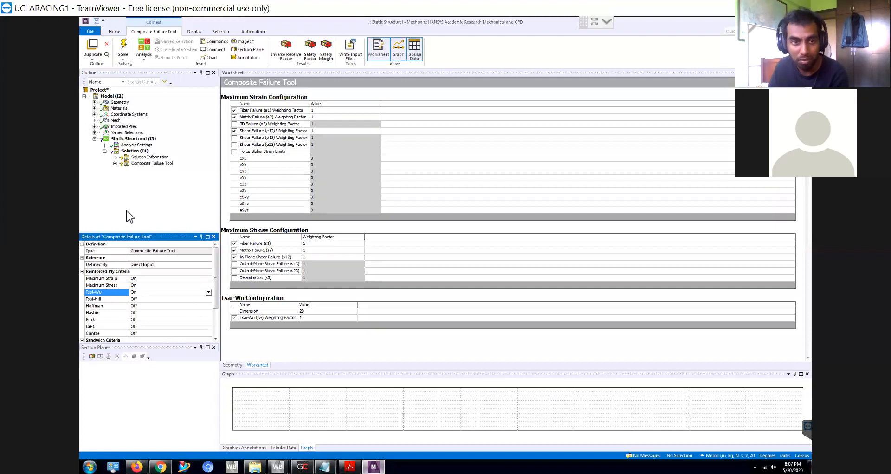
- Add a Safety Factor result to the Composite Failure Tool and collapse its branch in the outline
{"action": "left_click", "coordinate": [114, 163]}
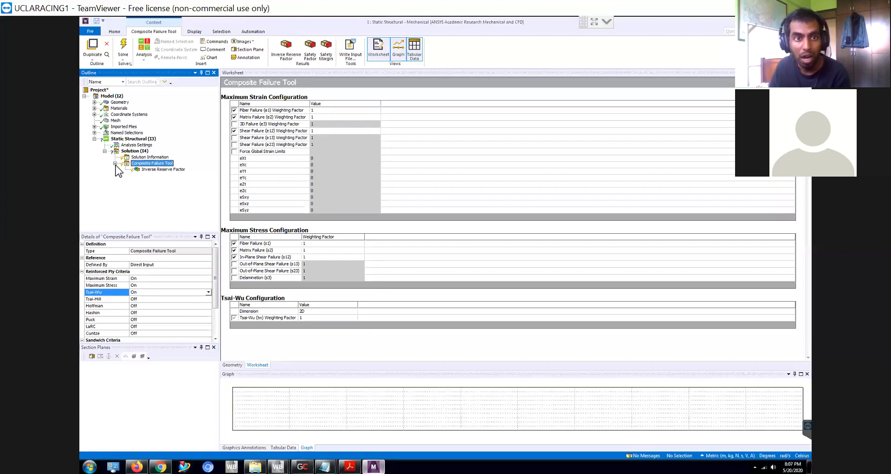
{"action": "right_click", "coordinate": [152, 166]}
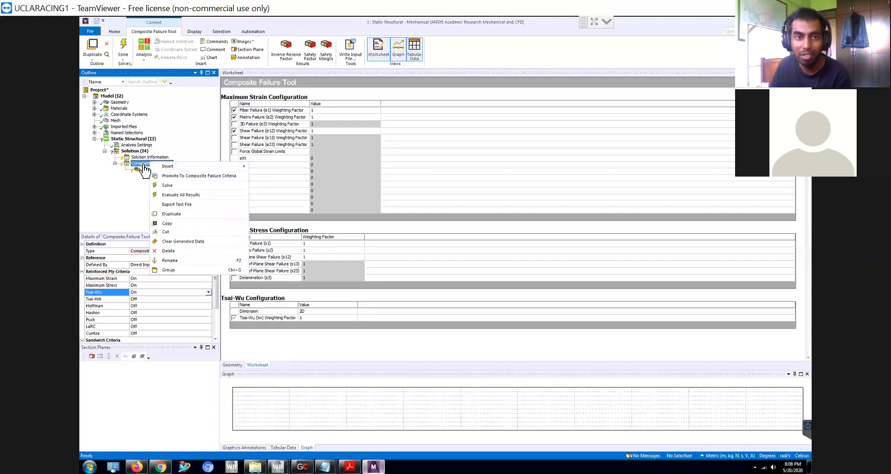
{"action": "mouse_move", "coordinate": [185, 167]}
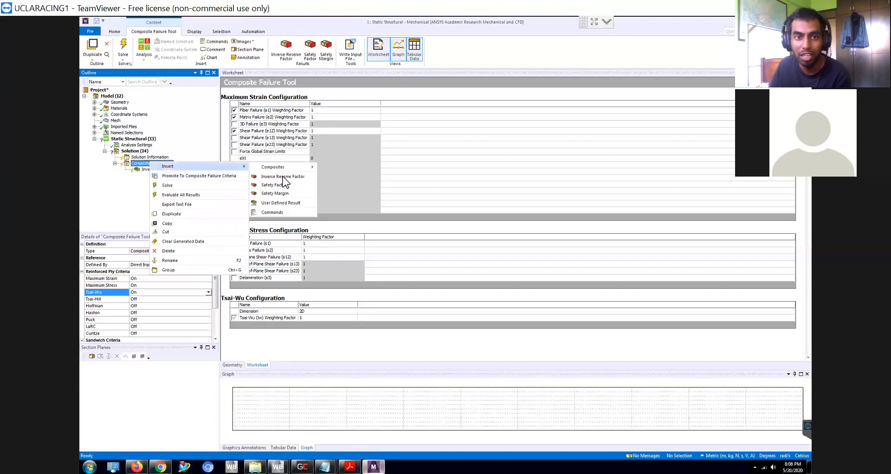
{"action": "left_click", "coordinate": [279, 185]}
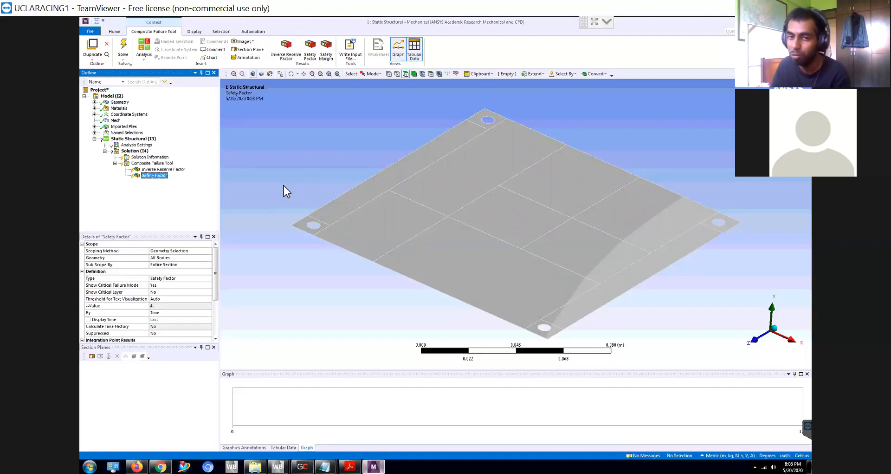
{"action": "double_click", "coordinate": [128, 163]}
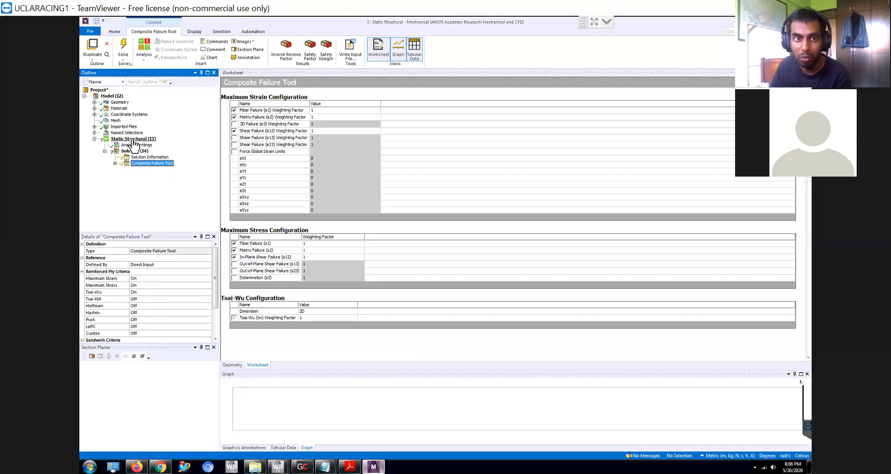
- Insert Standard Earth Gravity into the Static Structural analysis and set its direction to -Y Direction
{"action": "left_click", "coordinate": [133, 139]}
{"action": "right_click", "coordinate": [134, 140]}
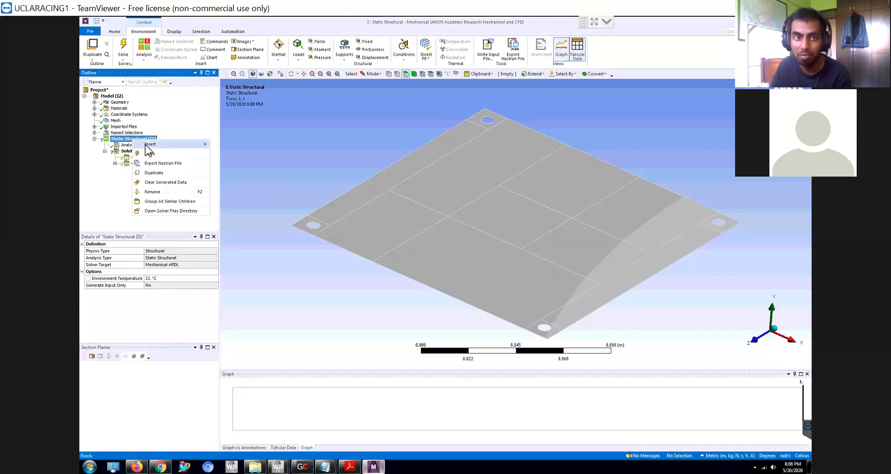
{"action": "mouse_move", "coordinate": [181, 143]}
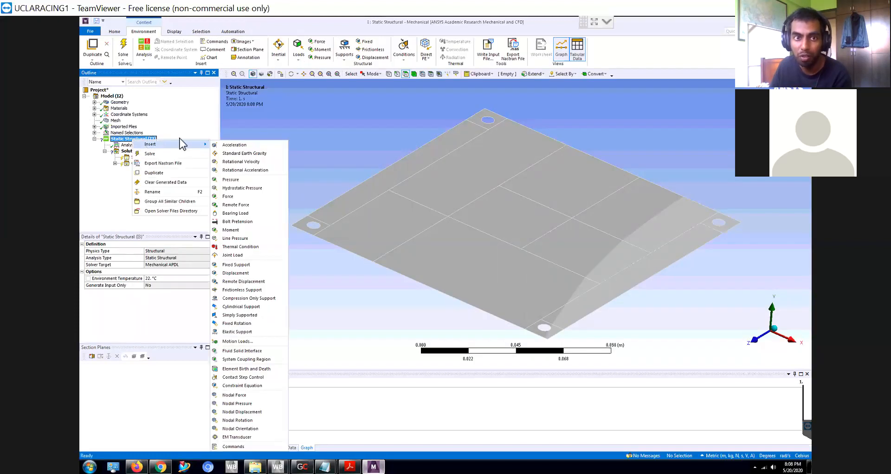
{"action": "left_click", "coordinate": [241, 155]}
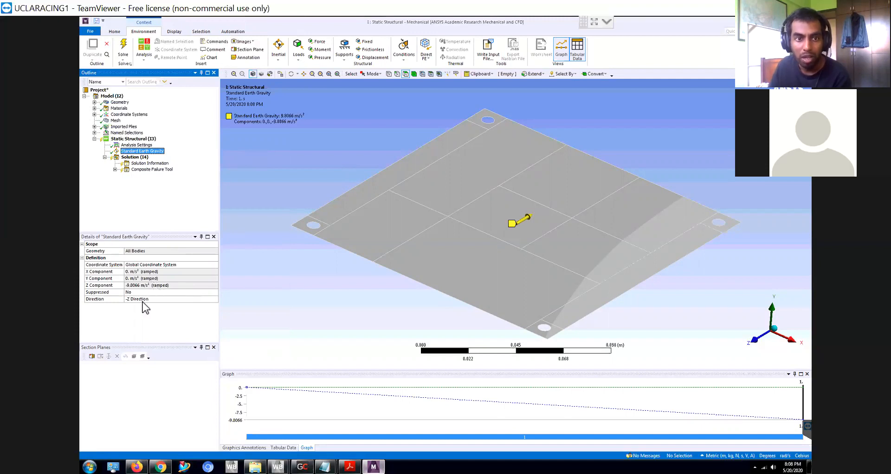
{"action": "left_click", "coordinate": [161, 299]}
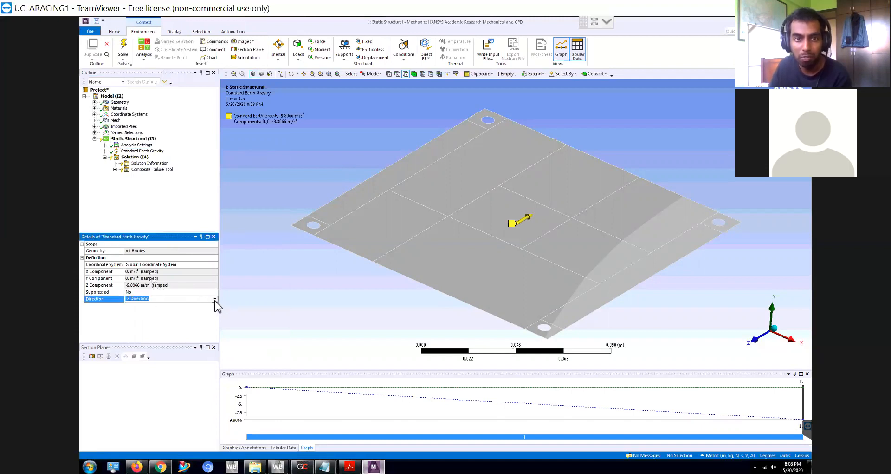
{"action": "left_click", "coordinate": [215, 299]}
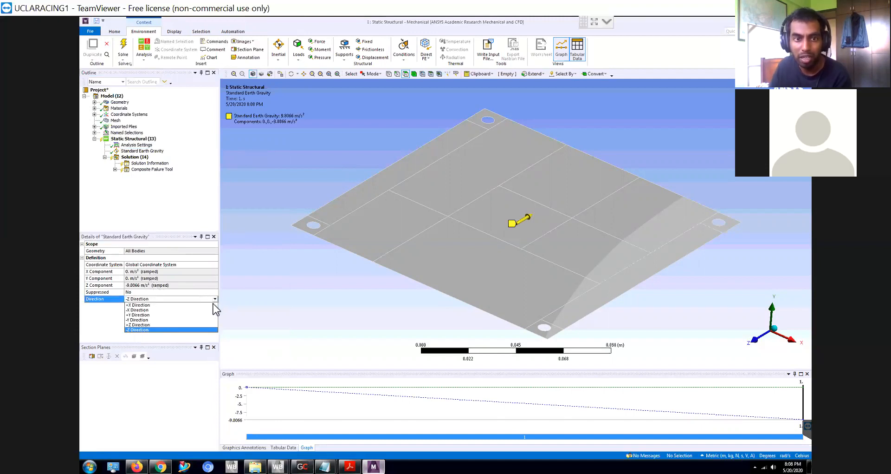
{"action": "left_click", "coordinate": [165, 319]}
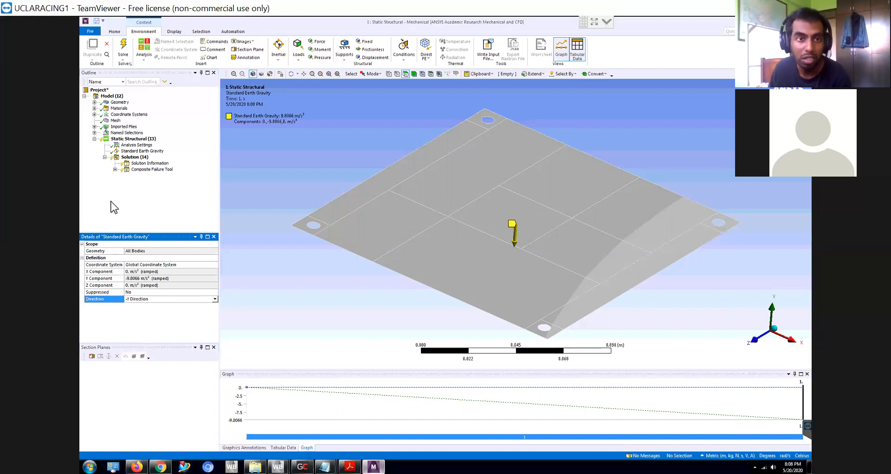
- Insert a Fixed Support into the Static Structural analysis and scope it to the four small corner faces around the plate's holes
{"action": "left_click", "coordinate": [132, 139]}
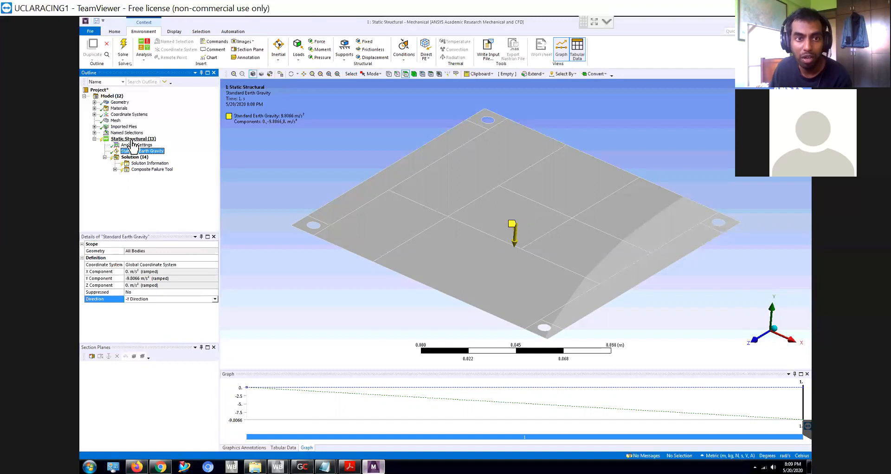
{"action": "right_click", "coordinate": [133, 140]}
{"action": "mouse_move", "coordinate": [156, 147]}
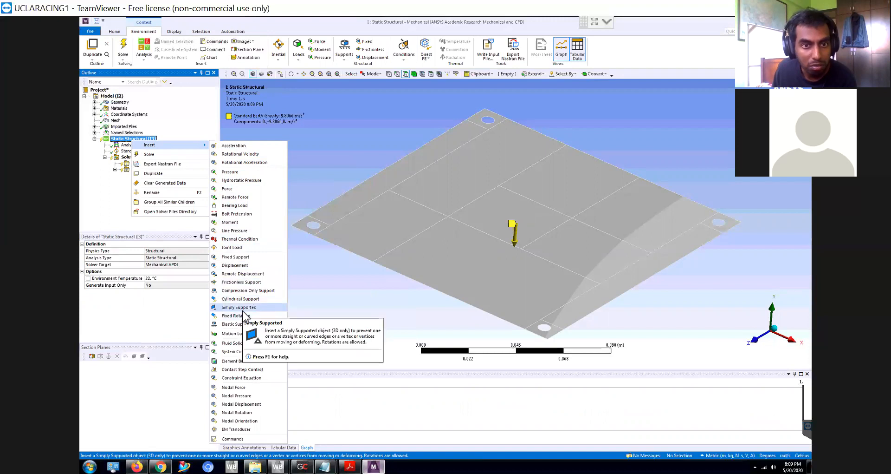
{"action": "left_click", "coordinate": [250, 258]}
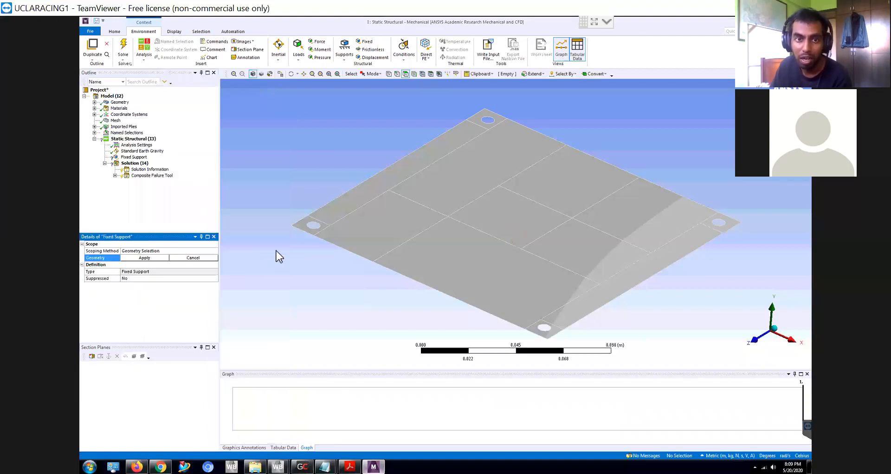
{"action": "left_click", "coordinate": [303, 230]}
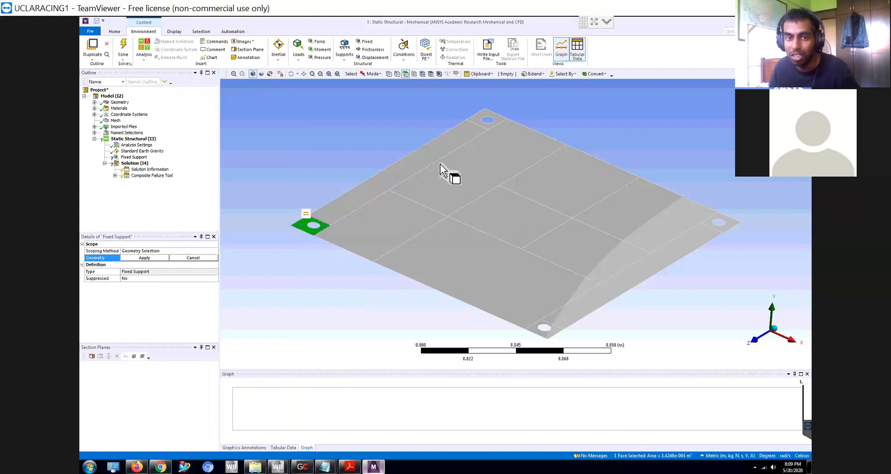
{"action": "left_click", "coordinate": [491, 119], "text": "ctrl"}
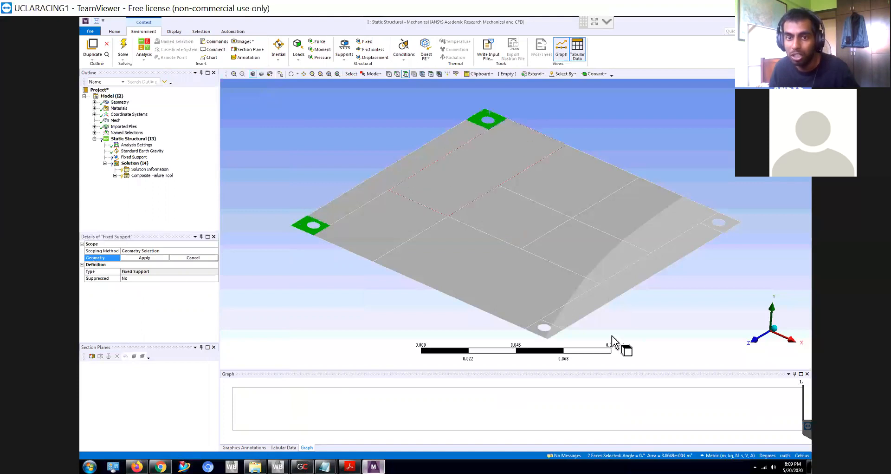
{"action": "left_click", "coordinate": [547, 335], "text": "ctrl"}
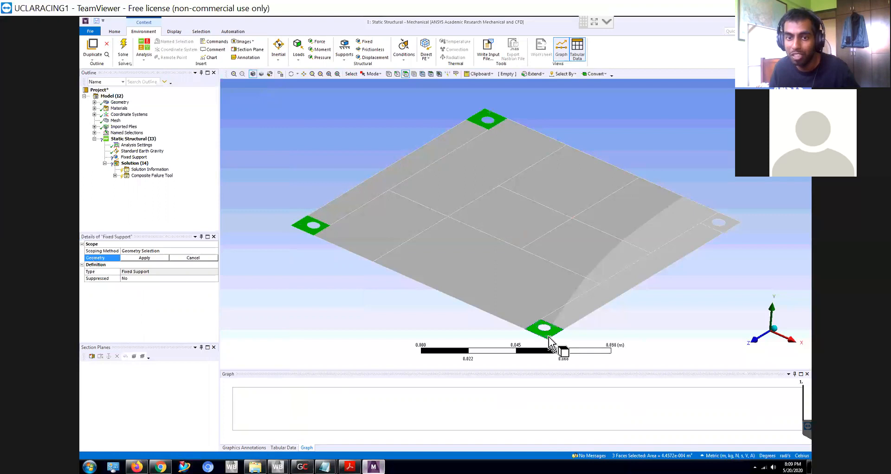
{"action": "left_click", "coordinate": [709, 228], "text": "ctrl"}
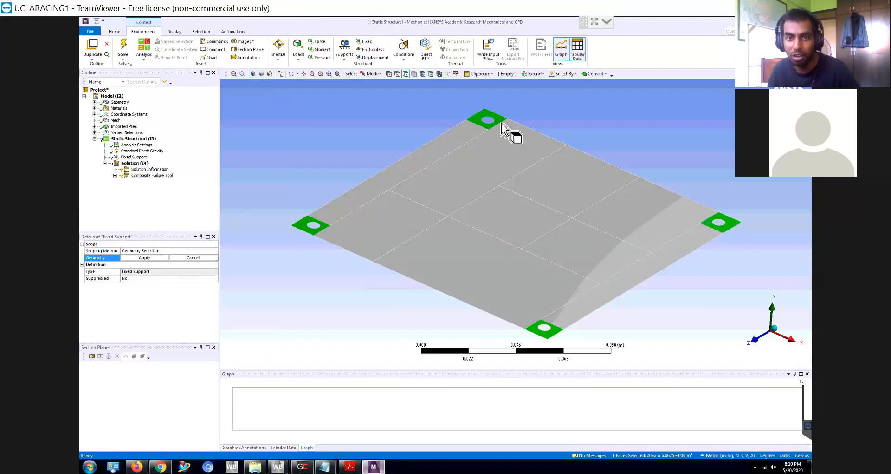
{"action": "left_click", "coordinate": [144, 258]}
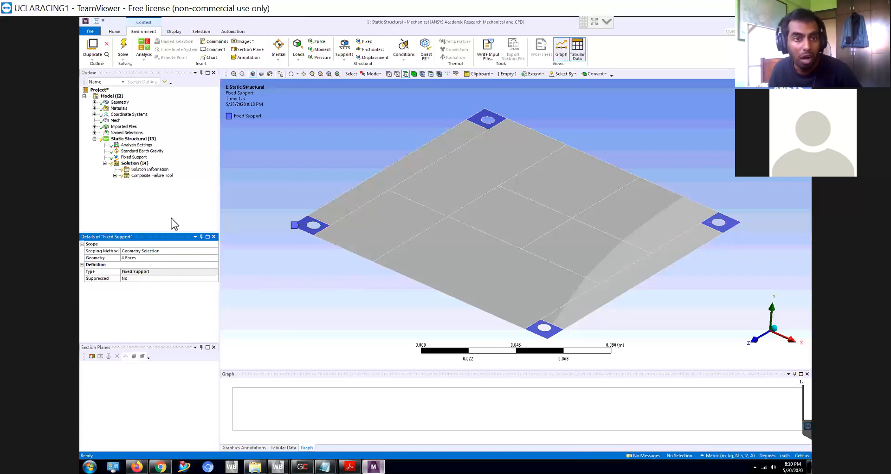
- Insert a Force into the Static Structural analysis and scope it to the plate's central square face
{"action": "left_click", "coordinate": [134, 157]}
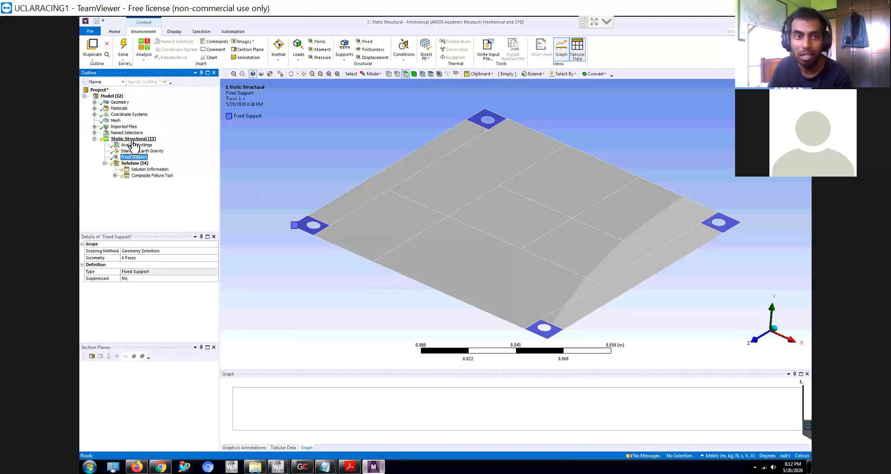
{"action": "right_click", "coordinate": [145, 139]}
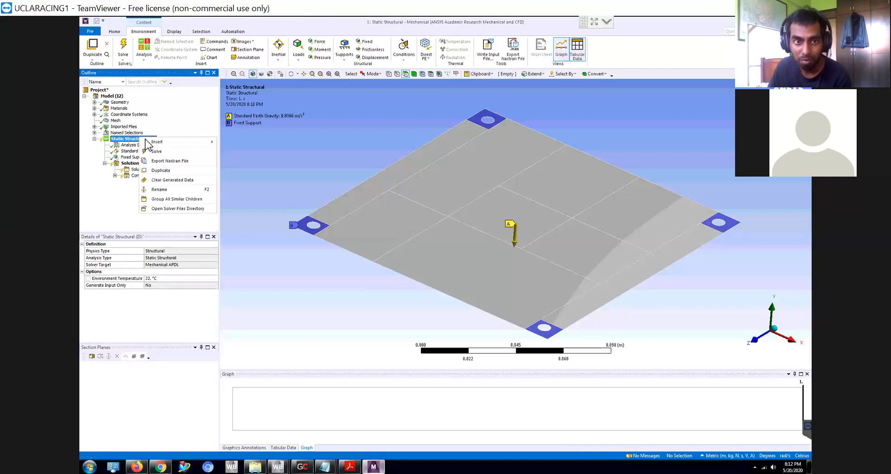
{"action": "mouse_move", "coordinate": [155, 143]}
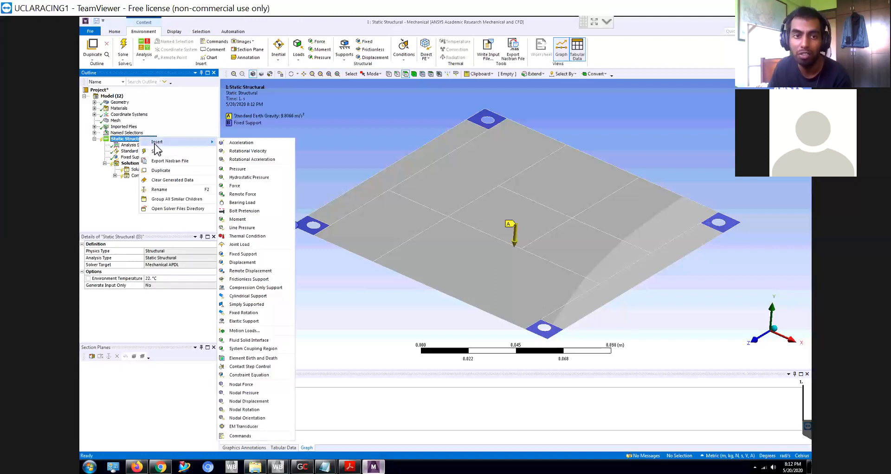
{"action": "left_click", "coordinate": [258, 186]}
{"action": "left_click", "coordinate": [493, 221]}
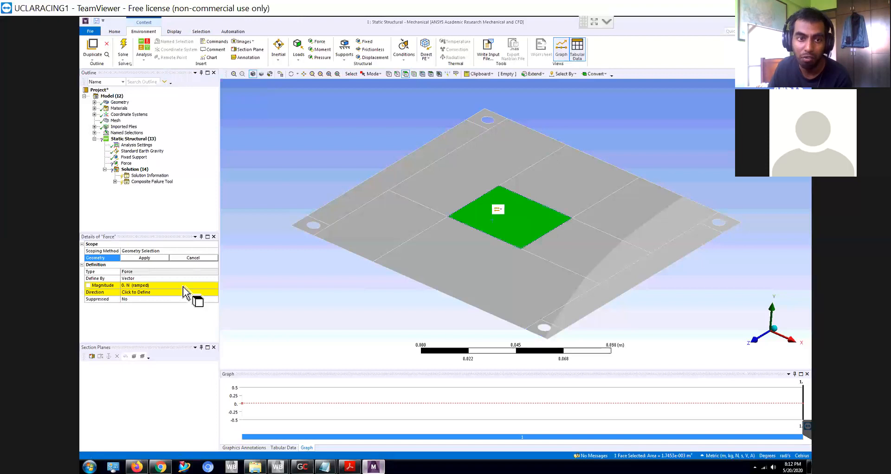
{"action": "left_click", "coordinate": [142, 278]}
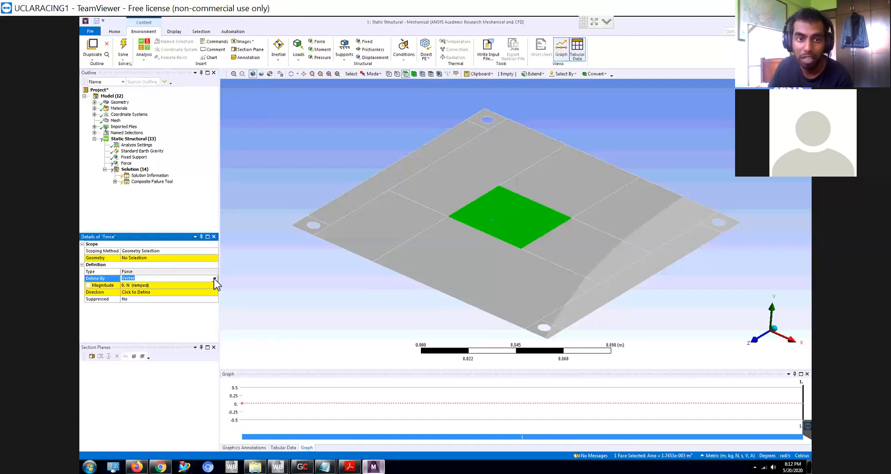
{"action": "left_click", "coordinate": [187, 259]}
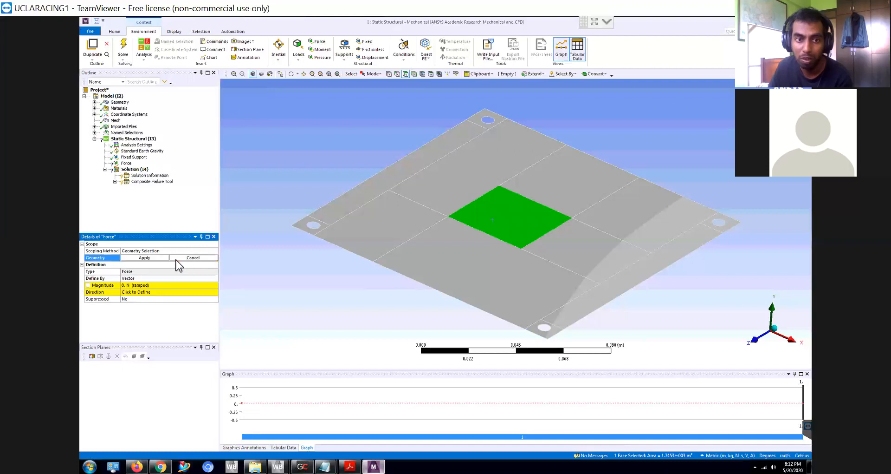
{"action": "left_click", "coordinate": [551, 223]}
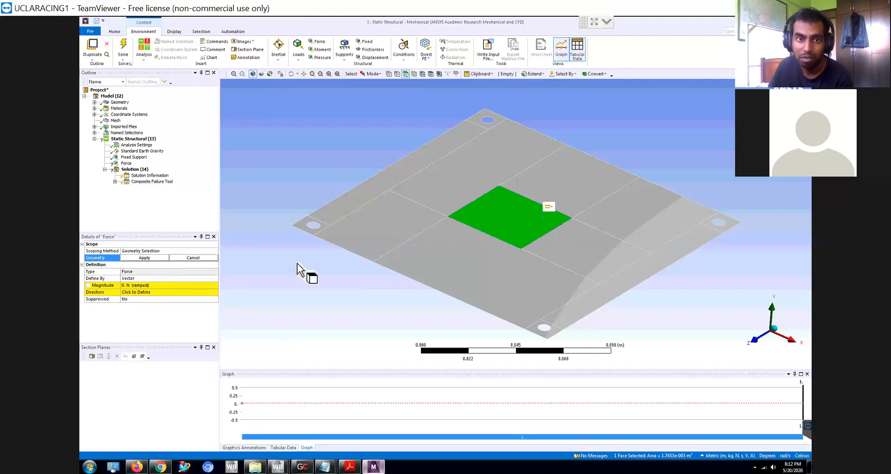
{"action": "left_click", "coordinate": [162, 258]}
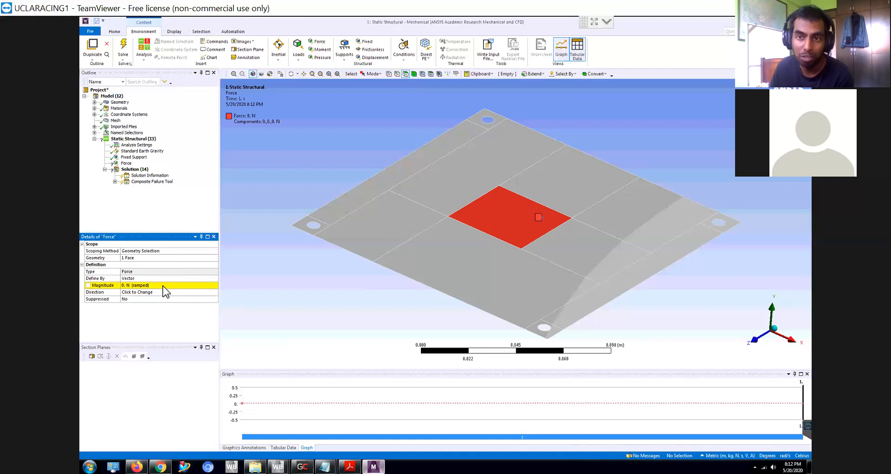
{"action": "left_click", "coordinate": [164, 285]}
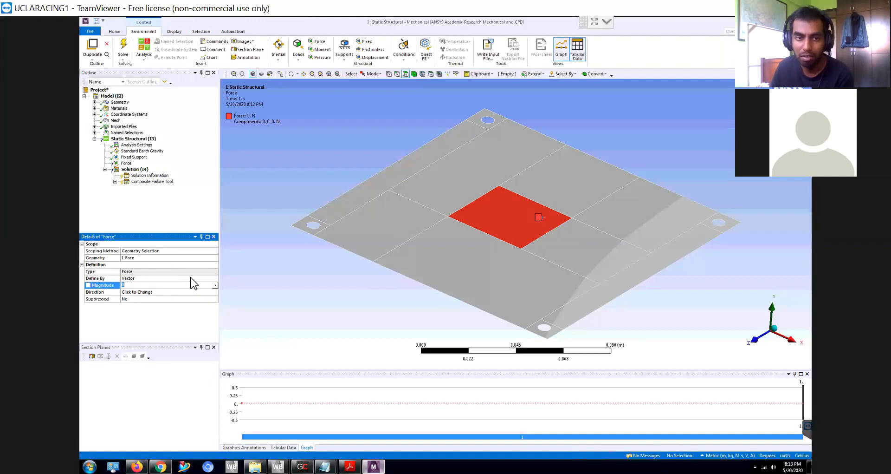
{"action": "left_click", "coordinate": [201, 279]}
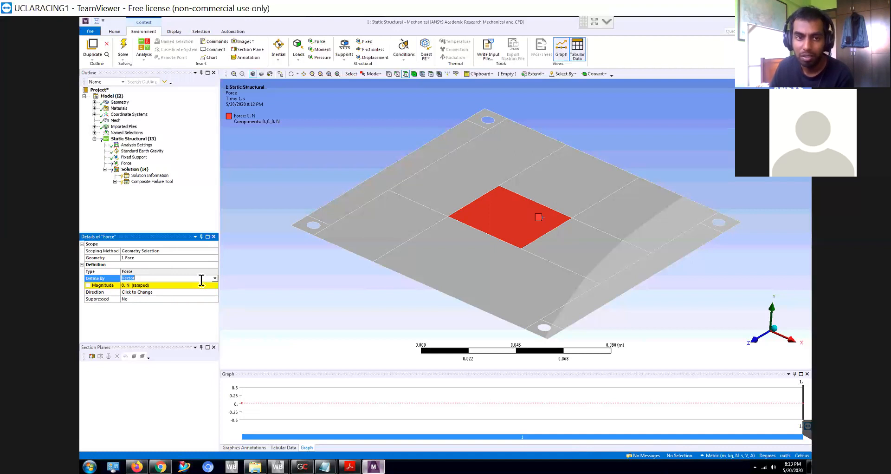
{"action": "left_click", "coordinate": [190, 286]}
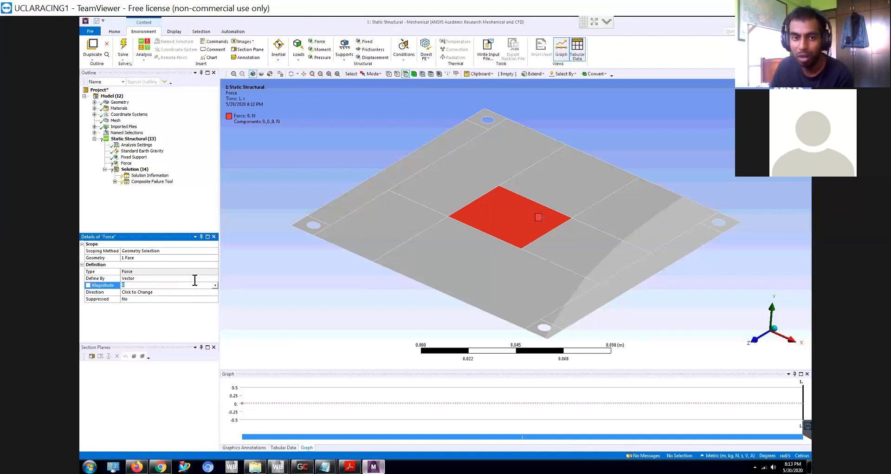
{"action": "left_click", "coordinate": [202, 278]}
{"action": "left_click", "coordinate": [215, 279]}
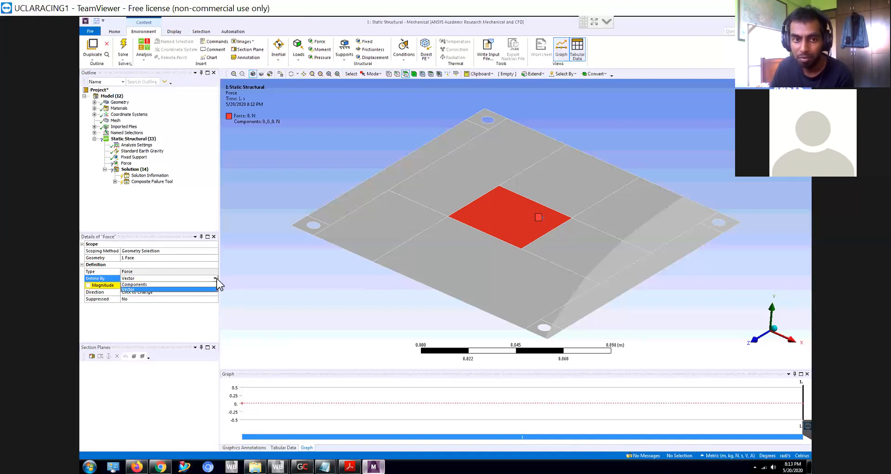
{"action": "left_click", "coordinate": [255, 279]}
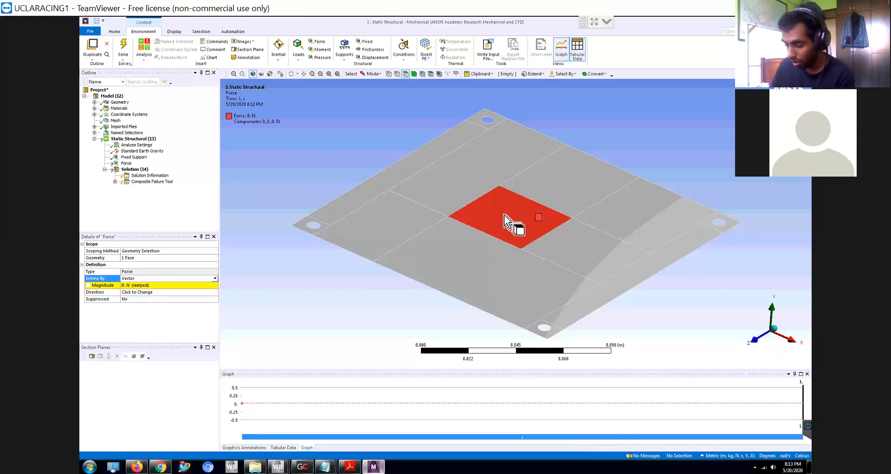
- Set the magnitude of the vector-defined force to 100 N and check its arrow on the central face
{"action": "left_click", "coordinate": [152, 285]}
{"action": "type", "text": "100"}
{"action": "key", "text": "Return"}
{"action": "middle_click_drag", "start_coordinate": [490, 274], "coordinate": [508, 276]}
{"action": "scroll", "coordinate": [516, 253], "scroll_direction": "up", "scroll_amount": 3}
{"action": "scroll", "coordinate": [516, 253], "scroll_direction": "up", "scroll_amount": 3}
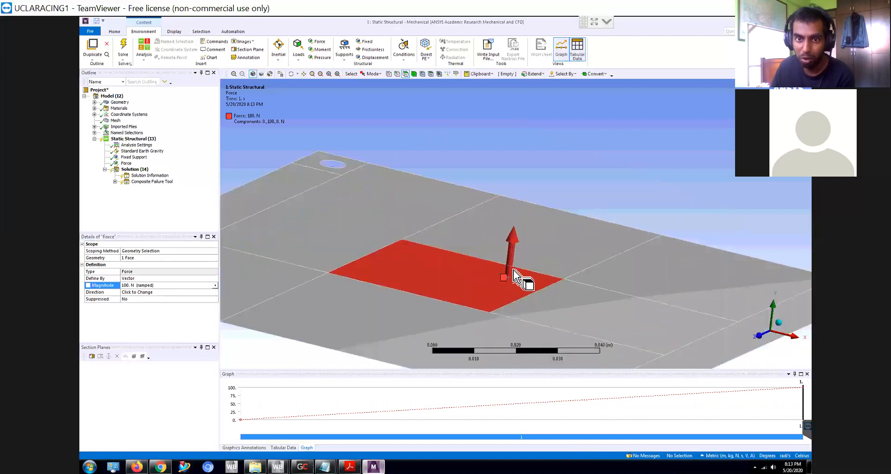
- Try to redefine the force's direction by picking points on the central face and apply the selection
{"action": "left_click", "coordinate": [186, 291]}
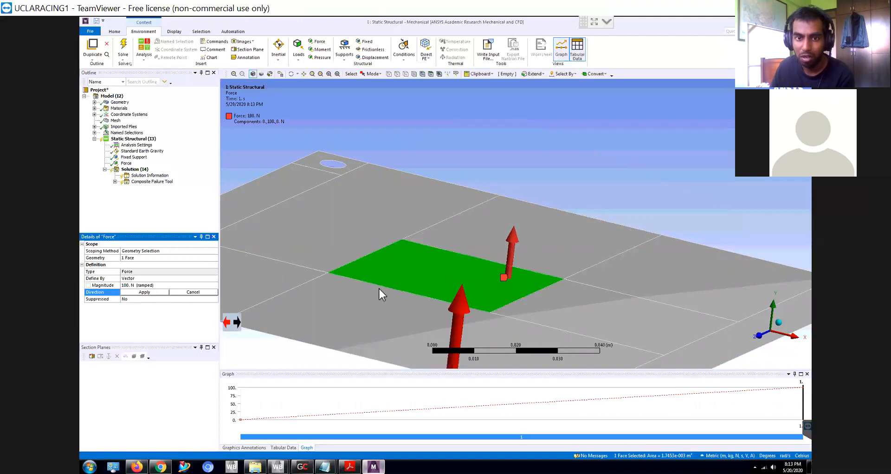
{"action": "left_click", "coordinate": [456, 287]}
{"action": "left_click", "coordinate": [511, 246]}
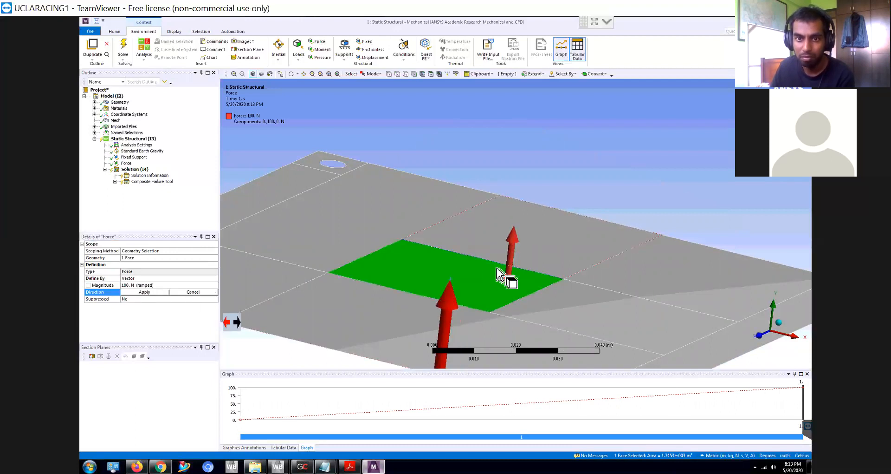
{"action": "left_click", "coordinate": [398, 269]}
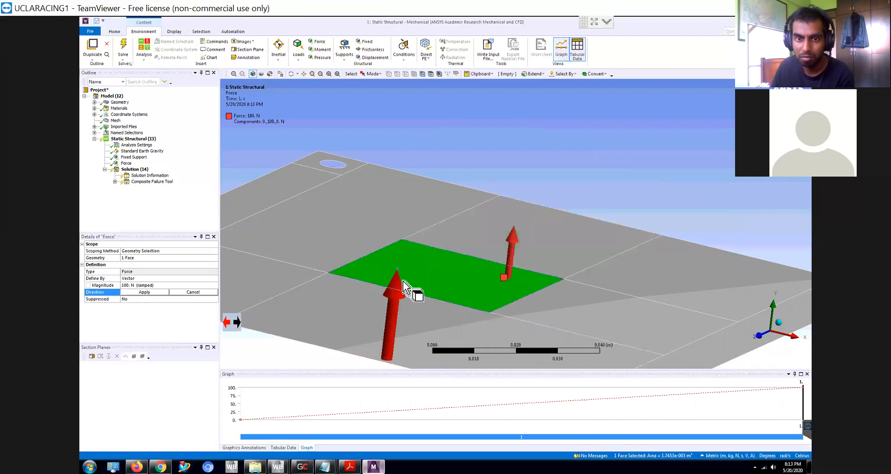
{"action": "left_click", "coordinate": [454, 289]}
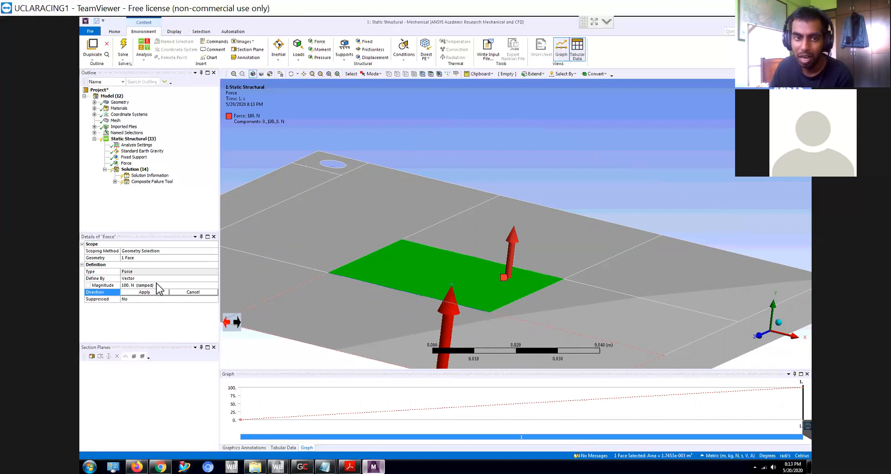
{"action": "left_click", "coordinate": [155, 292]}
- Define the force by Components and set its Y Component to -100 N
{"action": "left_click", "coordinate": [214, 278]}
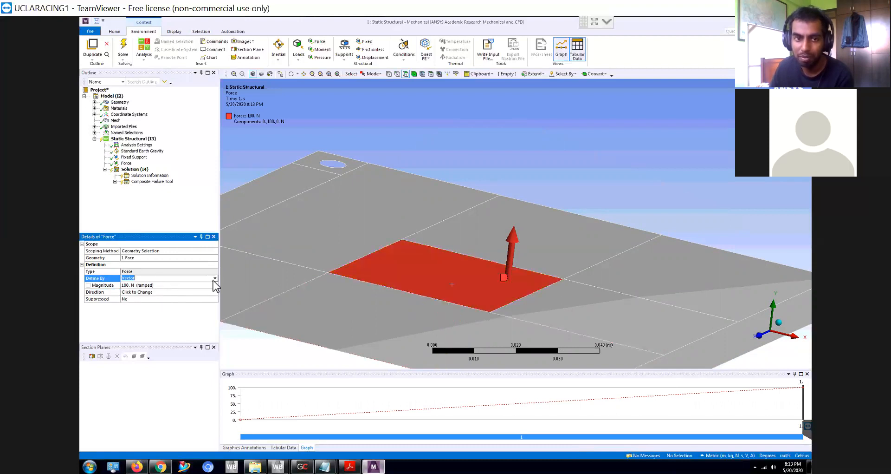
{"action": "left_click", "coordinate": [214, 278]}
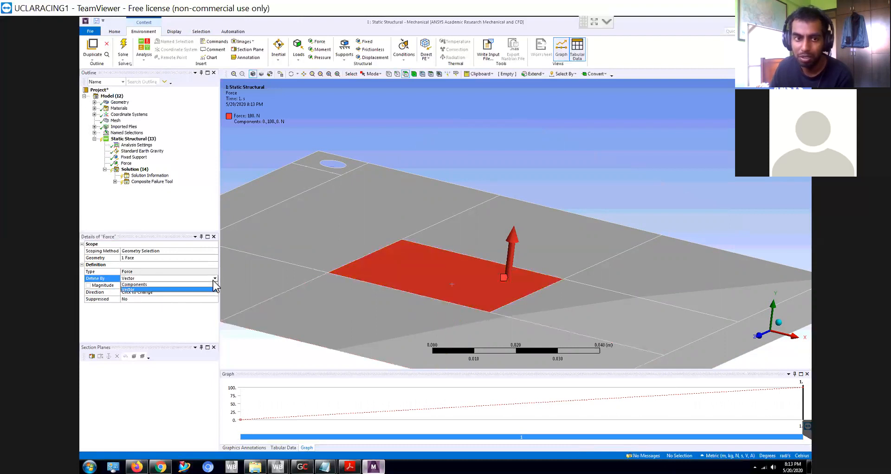
{"action": "left_click", "coordinate": [140, 285]}
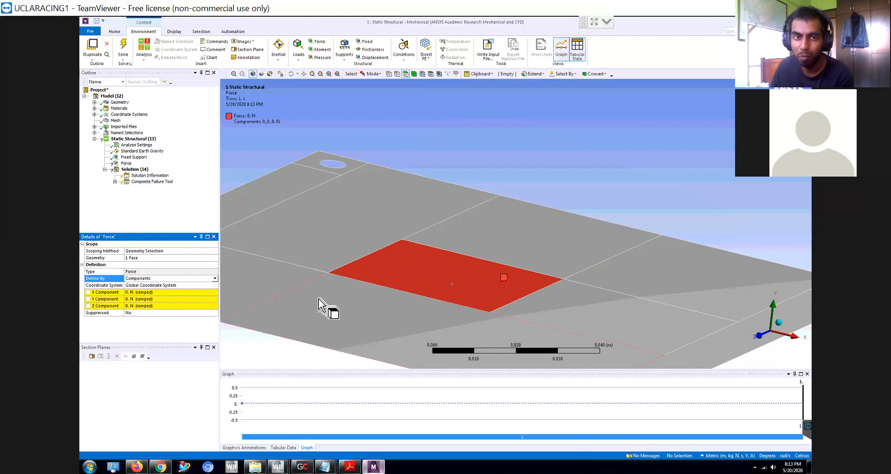
{"action": "mouse_move", "coordinate": [332, 298]}
{"action": "middle_mouse_down"}
{"action": "mouse_move", "coordinate": [343, 296]}
{"action": "mouse_move", "coordinate": [345, 309]}
{"action": "middle_mouse_up"}
{"action": "scroll", "coordinate": [344, 308], "scroll_direction": "up", "scroll_amount": 3}
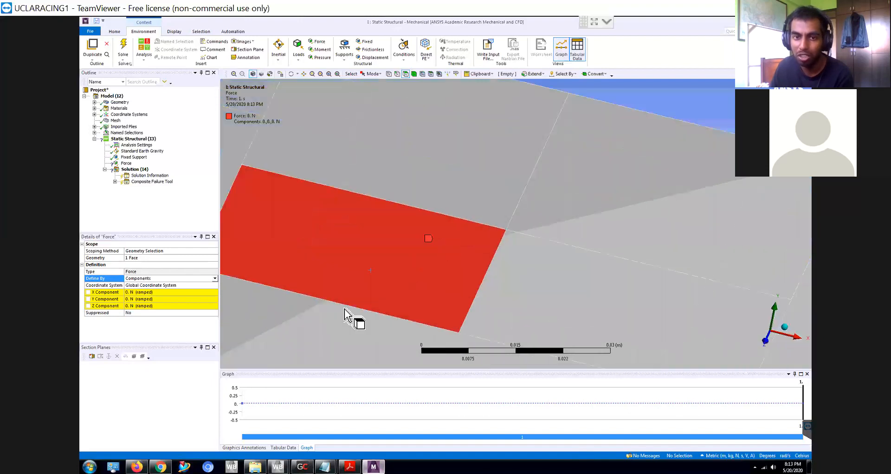
{"action": "scroll", "coordinate": [347, 315], "scroll_direction": "down", "scroll_amount": 8}
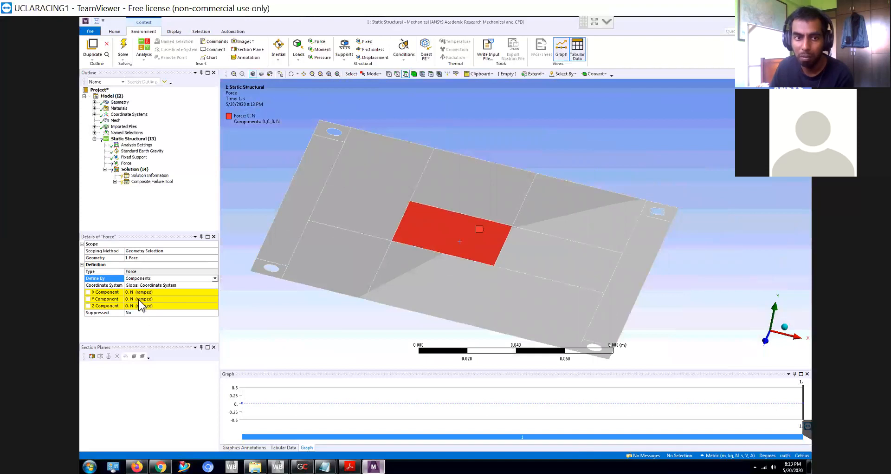
{"action": "left_click", "coordinate": [140, 299]}
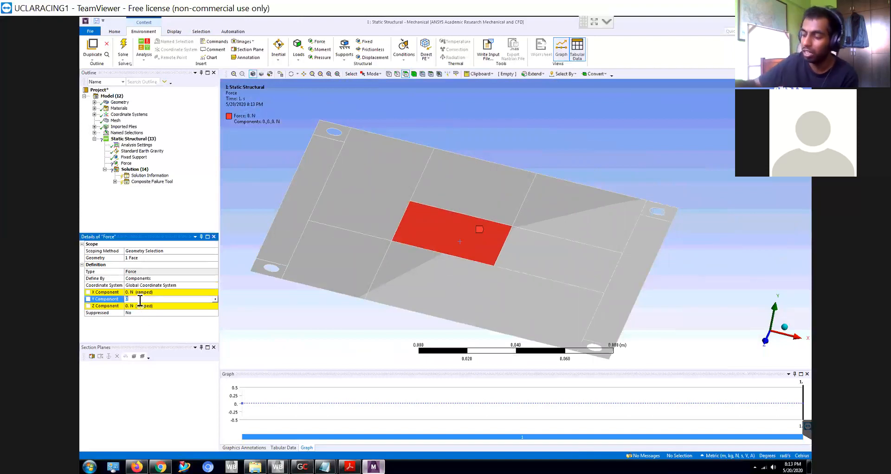
{"action": "type", "text": "-100"}
{"action": "key", "text": "Return"}
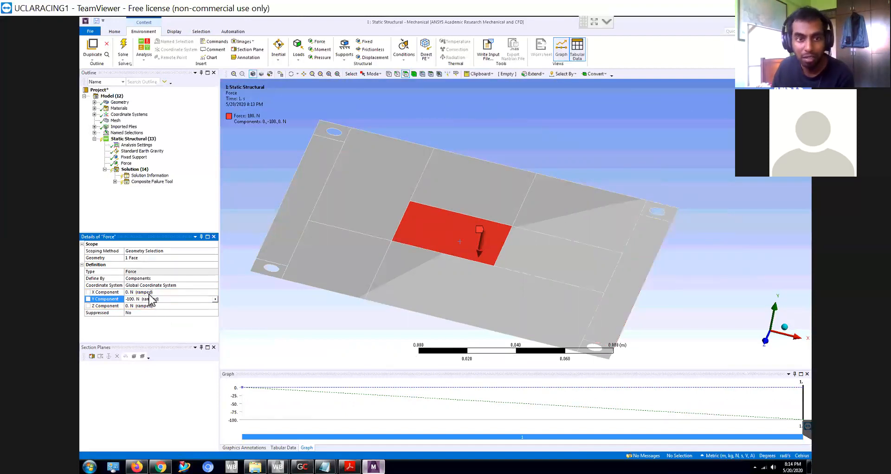
- Try an X Component of 100 N on the force and reset it to 0 N
{"action": "left_click", "coordinate": [148, 293]}
{"action": "type", "text": "100"}
{"action": "key", "text": "Return"}
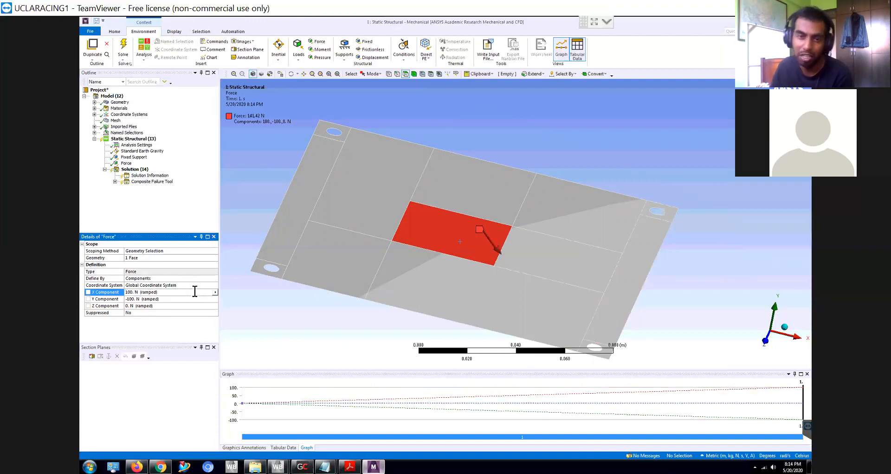
{"action": "left_click", "coordinate": [191, 292]}
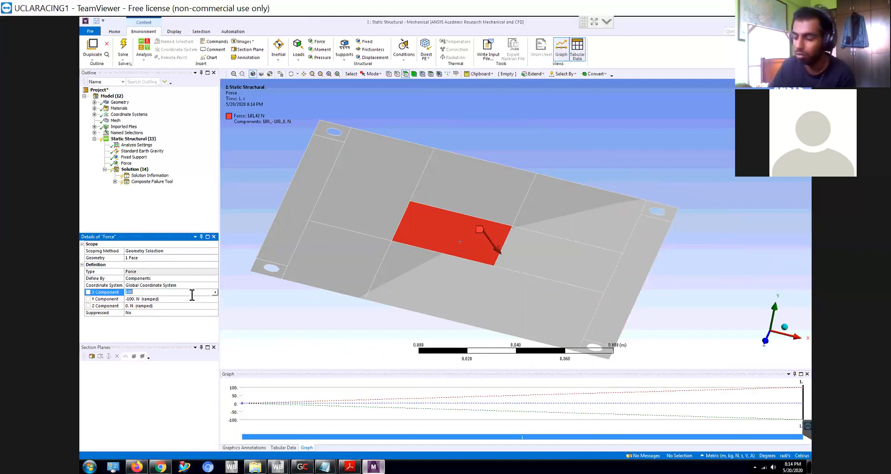
{"action": "type", "text": "0"}
{"action": "key", "text": "Return"}
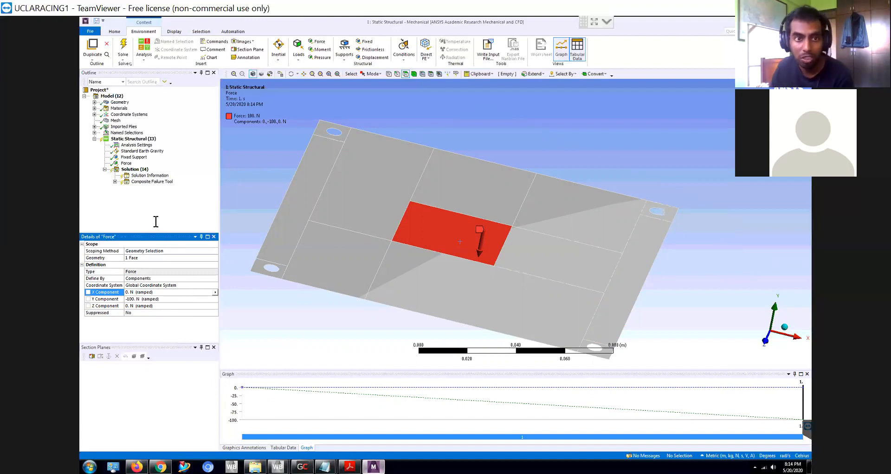
- Insert a Pressure load into the Static Structural analysis and select the plate's front-edge face next to the front-left corner strip
{"action": "left_click", "coordinate": [146, 189]}
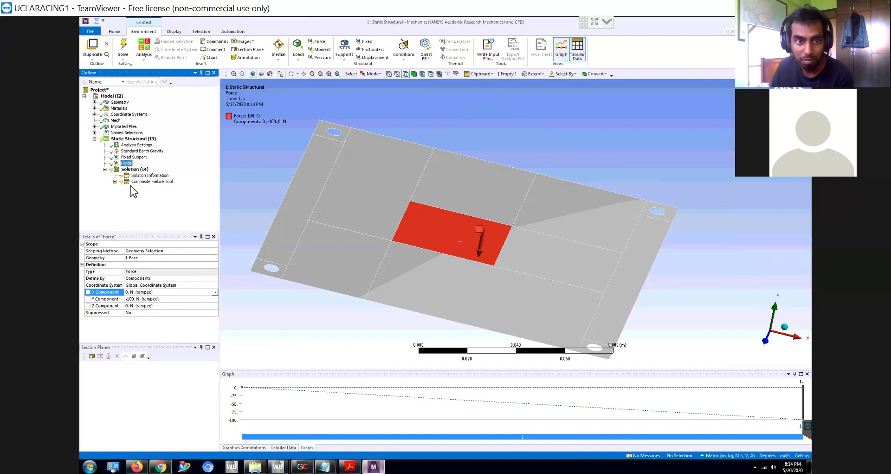
{"action": "right_click", "coordinate": [133, 139]}
{"action": "mouse_move", "coordinate": [152, 145]}
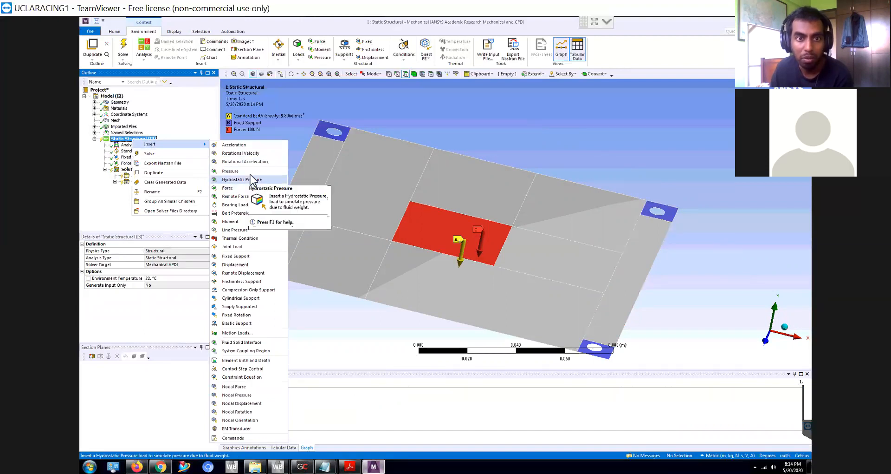
{"action": "left_click", "coordinate": [248, 172]}
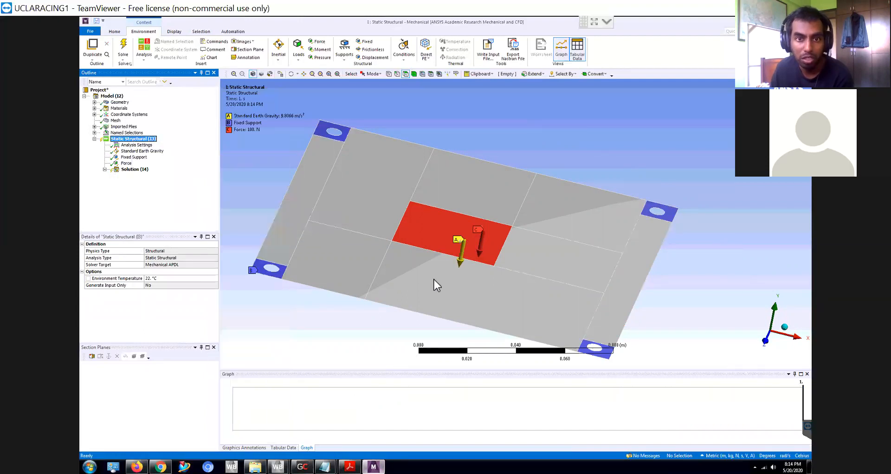
{"action": "left_click", "coordinate": [358, 274]}
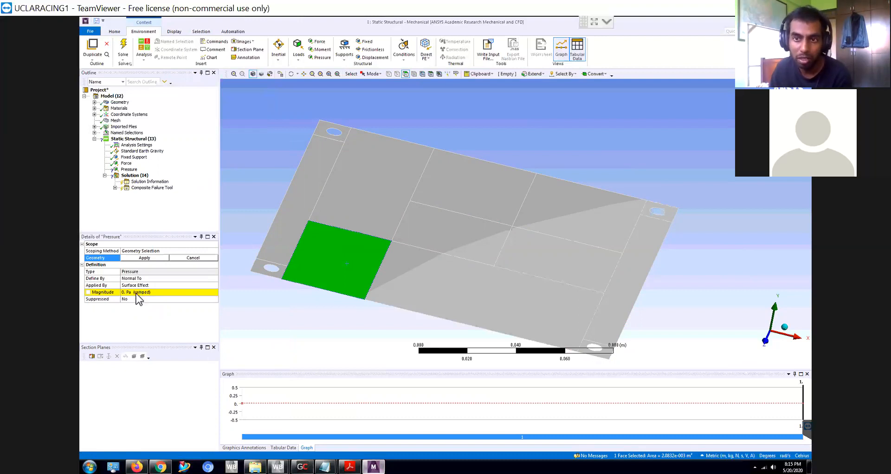
- Set the pressure magnitude to 100 Pa and apply the selected face as its geometry
{"action": "left_click", "coordinate": [136, 293]}
{"action": "type", "text": "100"}
{"action": "key", "text": "Return"}
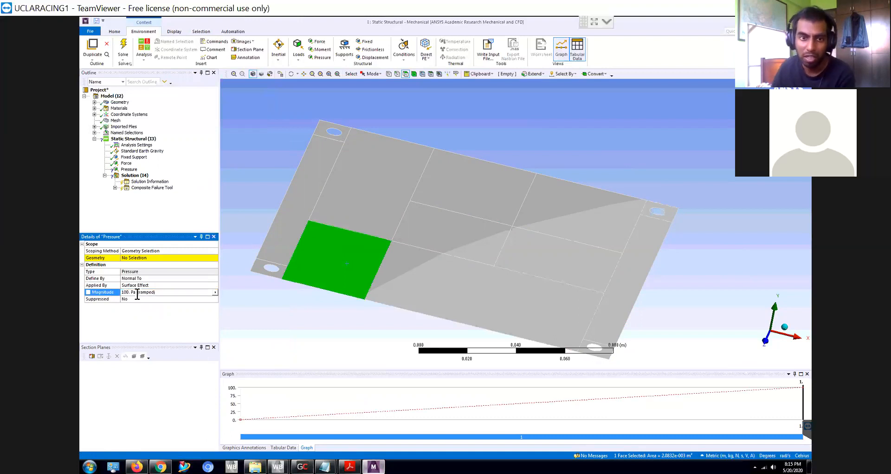
{"action": "left_click", "coordinate": [135, 258]}
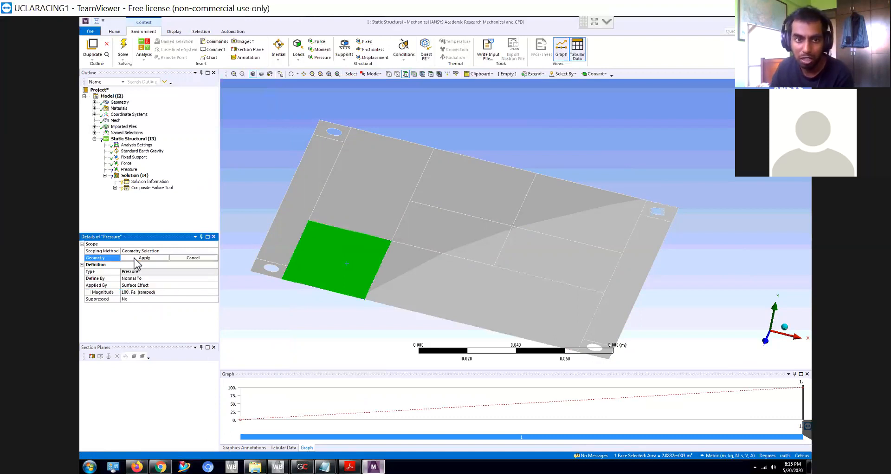
{"action": "left_click", "coordinate": [138, 259]}
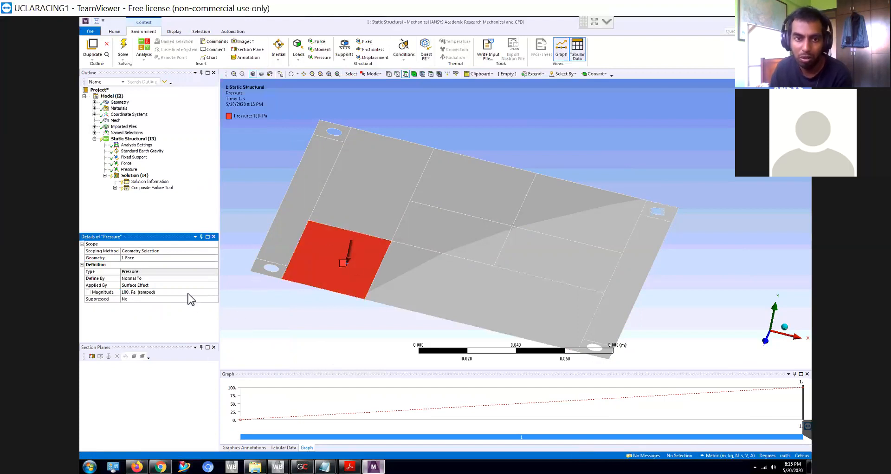
- Check the pressure on the plate and delete the Pressure load from the Static Structural analysis
{"action": "middle_click_drag", "start_coordinate": [275, 310], "coordinate": [380, 124]}
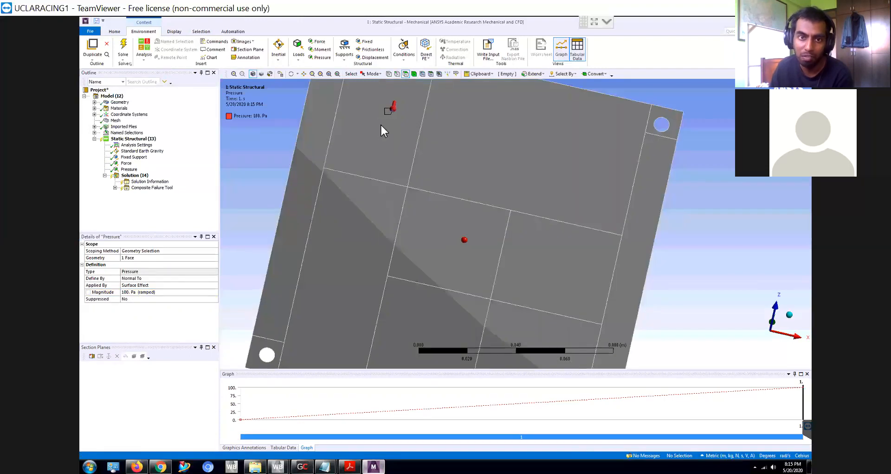
{"action": "middle_click_drag", "start_coordinate": [448, 201], "coordinate": [421, 170]}
{"action": "scroll", "coordinate": [432, 144], "scroll_direction": "up", "scroll_amount": 5}
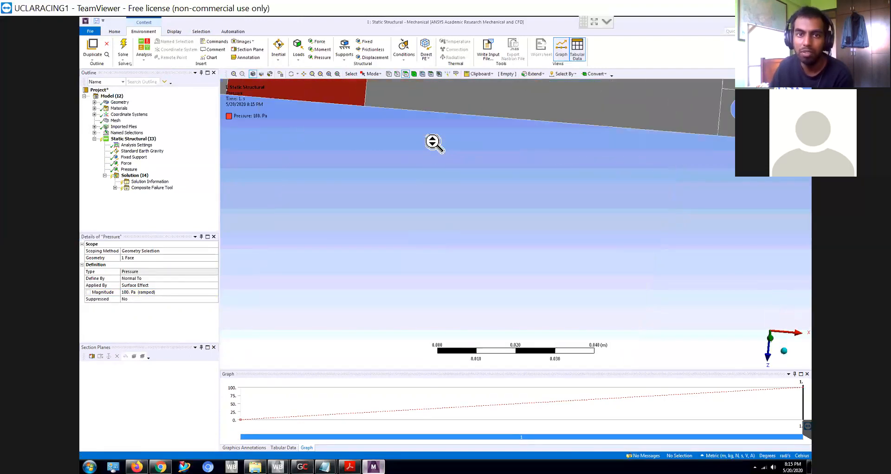
{"action": "scroll", "coordinate": [434, 143], "scroll_direction": "down", "scroll_amount": 10}
{"action": "scroll", "coordinate": [523, 98], "scroll_direction": "down", "scroll_amount": 3}
{"action": "scroll", "coordinate": [531, 112], "scroll_direction": "up", "scroll_amount": 3}
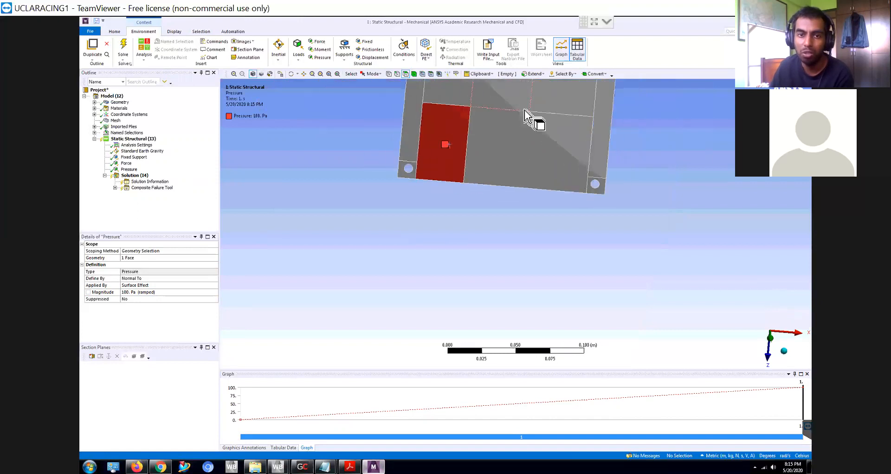
{"action": "right_click", "coordinate": [133, 169]}
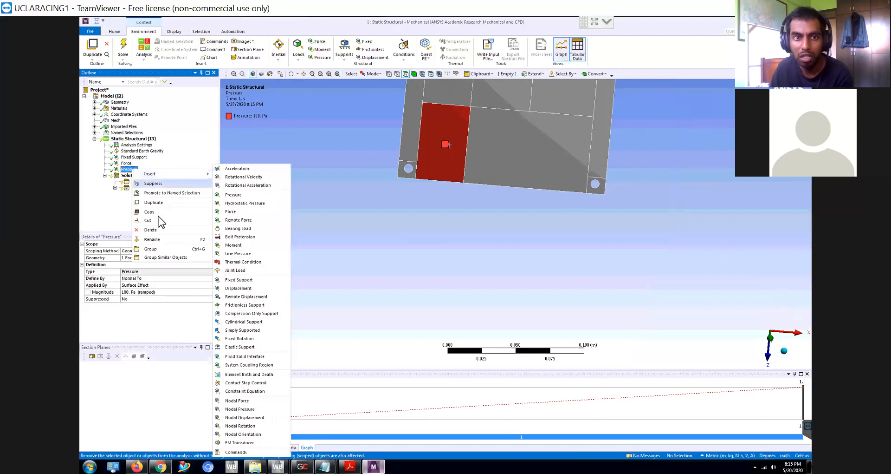
{"action": "left_click", "coordinate": [153, 231]}
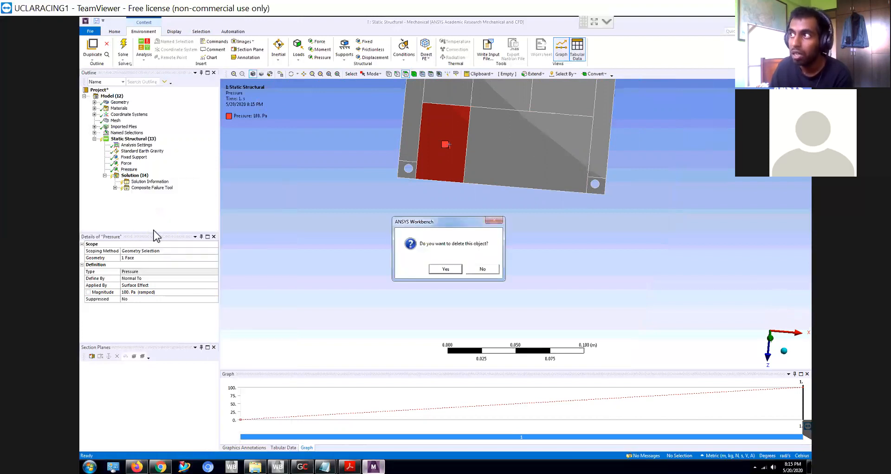
{"action": "left_click", "coordinate": [441, 268]}
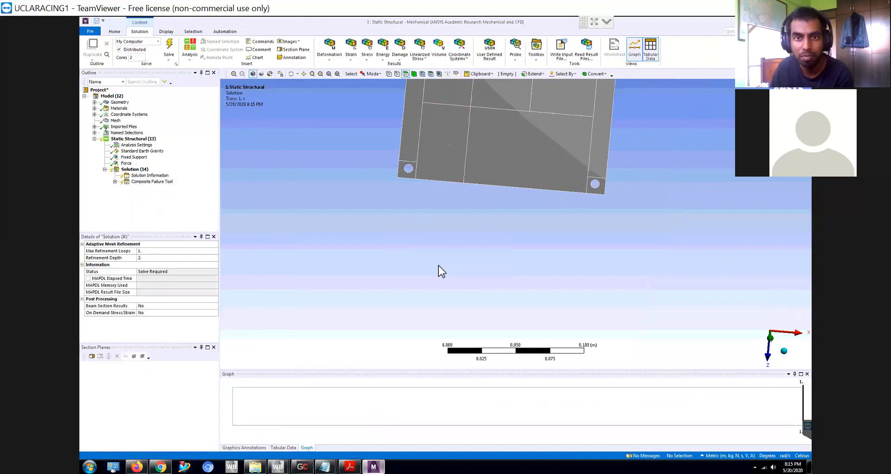
- Insert Total Deformation and Equivalent (von-Mises) Stress results under Solution
{"action": "right_click", "coordinate": [130, 170]}
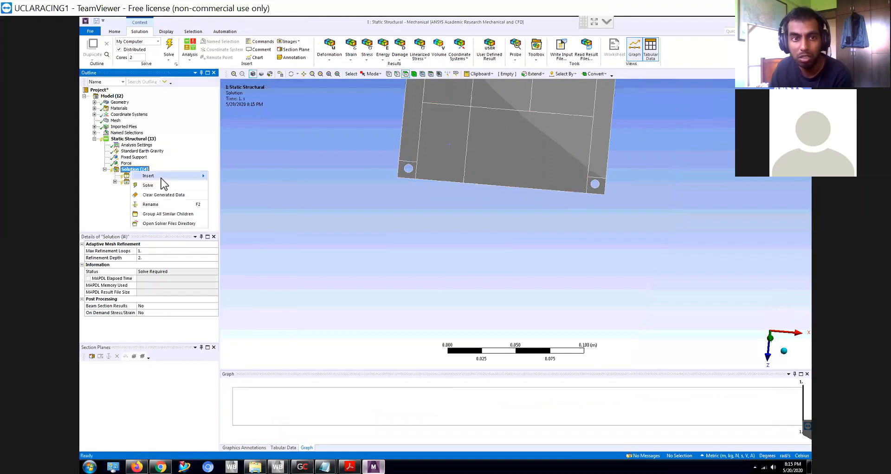
{"action": "mouse_move", "coordinate": [163, 177]}
{"action": "mouse_move", "coordinate": [236, 181]}
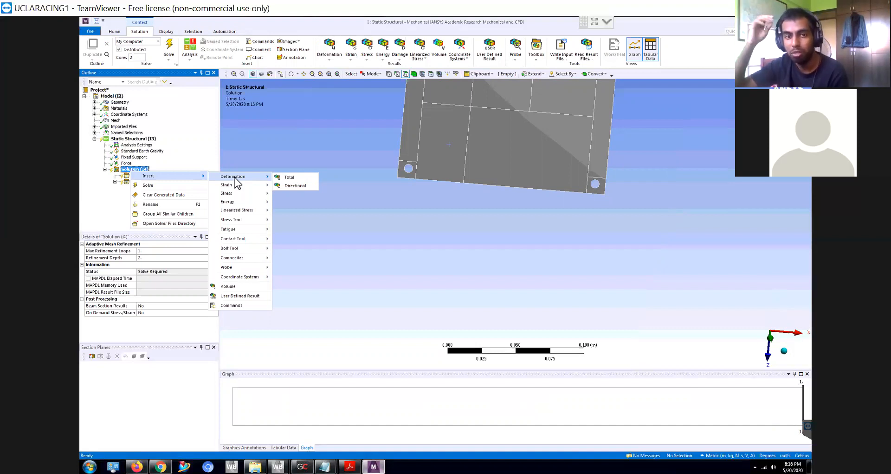
{"action": "left_click", "coordinate": [285, 176]}
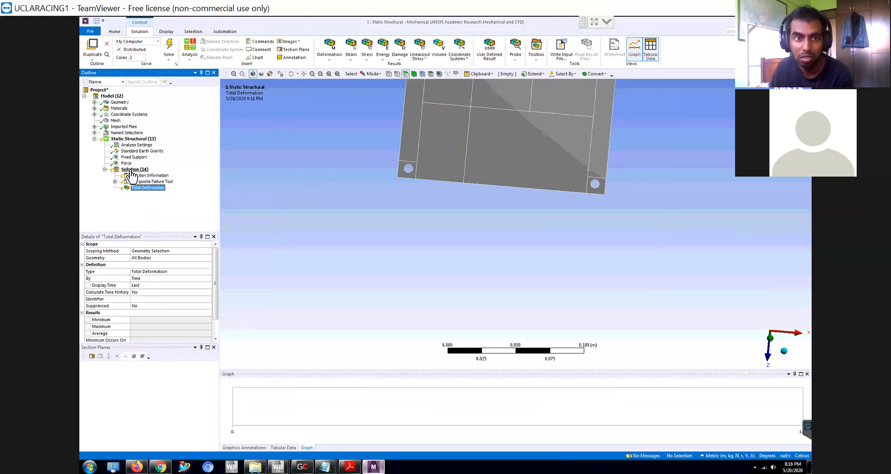
{"action": "right_click", "coordinate": [132, 170]}
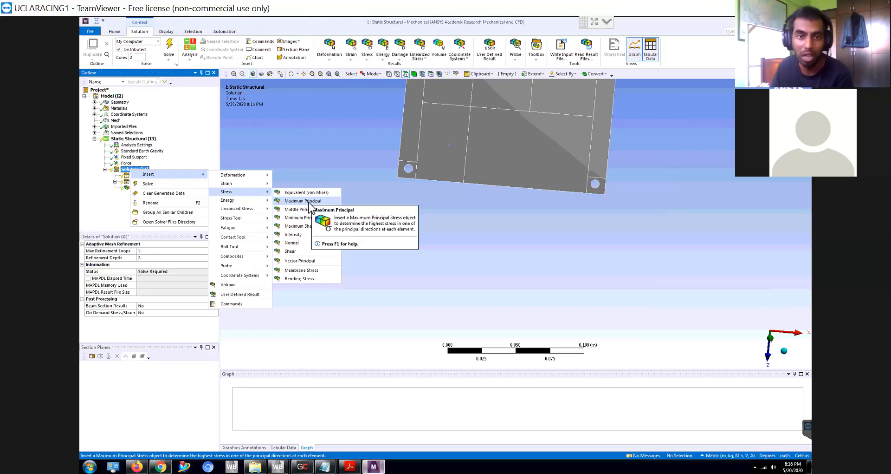
{"action": "left_click", "coordinate": [312, 192]}
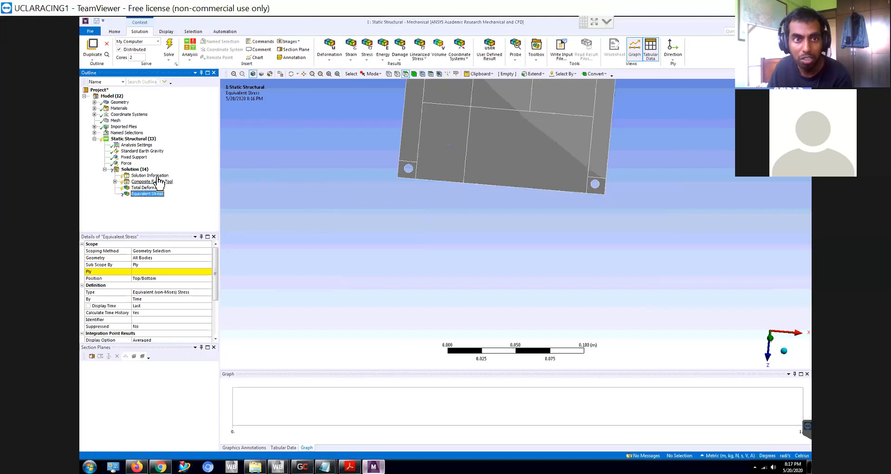
- Try to solve the analysis and check the Total Deformation, Composite Failure Tool and Solution Information entries
{"action": "left_click", "coordinate": [170, 51]}
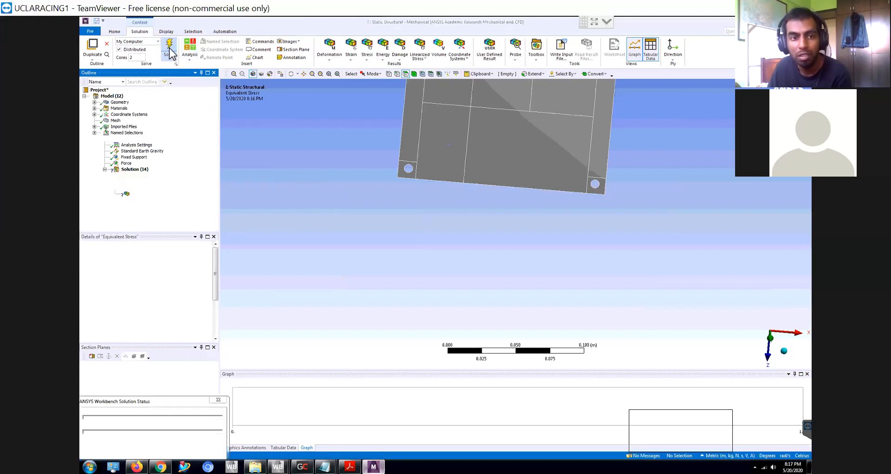
{"action": "left_click", "coordinate": [147, 187]}
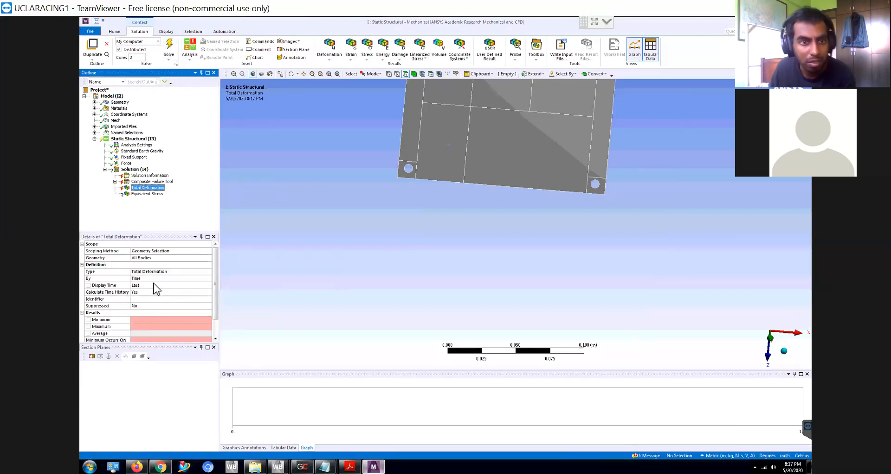
{"action": "left_click", "coordinate": [114, 181]}
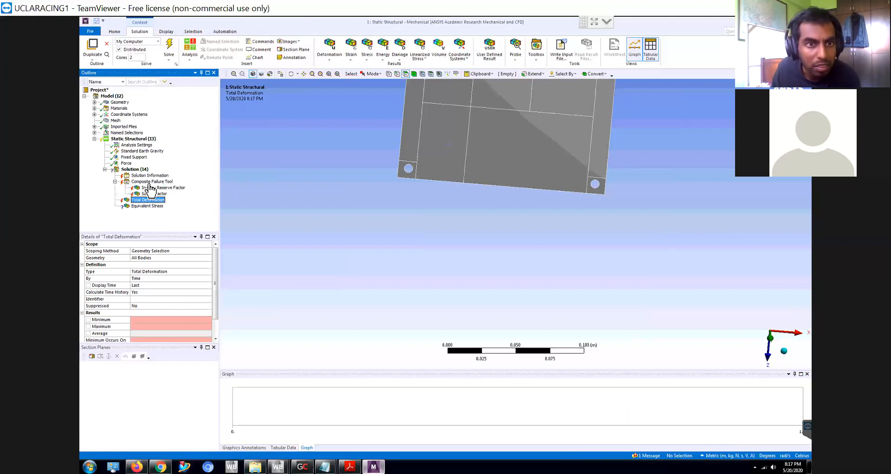
{"action": "left_click", "coordinate": [152, 181]}
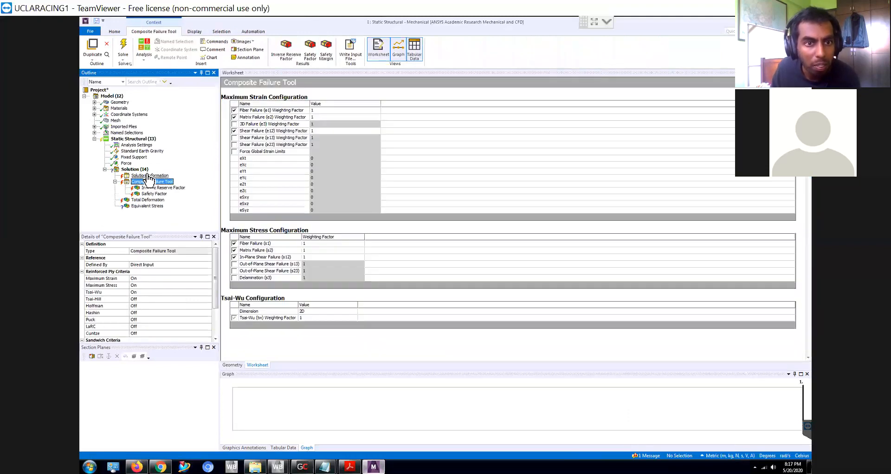
{"action": "left_click", "coordinate": [149, 176]}
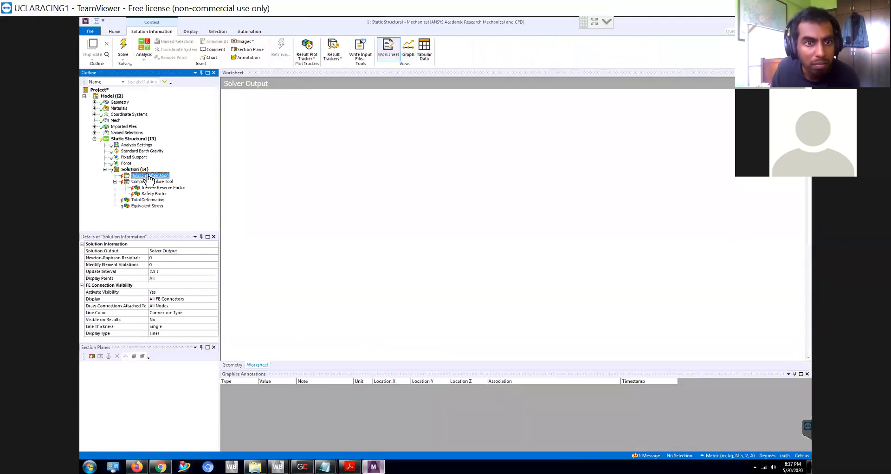
- Set the Equivalent Stress result's Sub Scope By option to Layer
{"action": "left_click", "coordinate": [153, 206]}
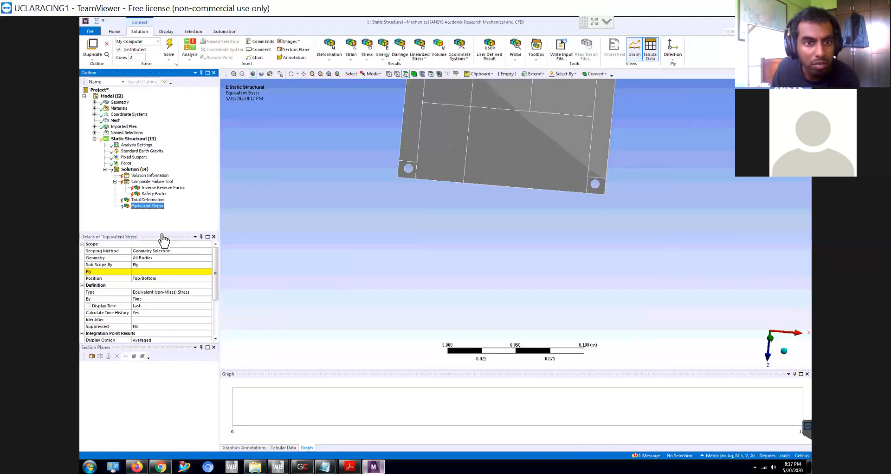
{"action": "left_click", "coordinate": [162, 271]}
{"action": "left_click", "coordinate": [208, 264]}
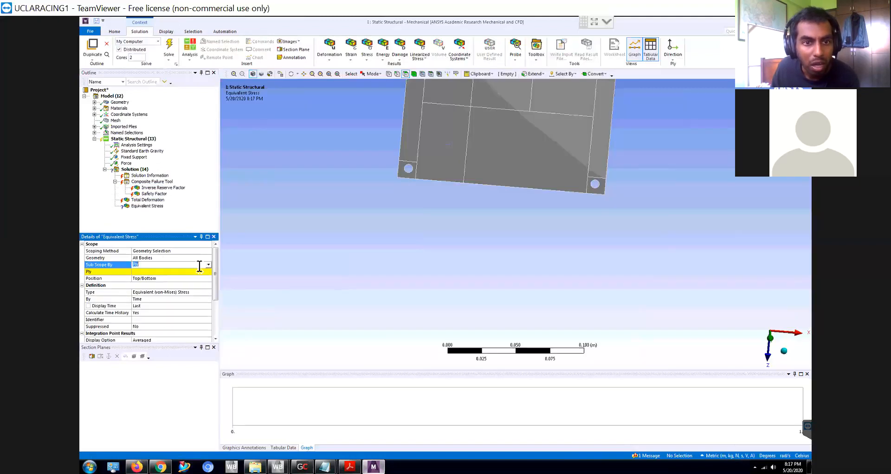
{"action": "left_click", "coordinate": [208, 264]}
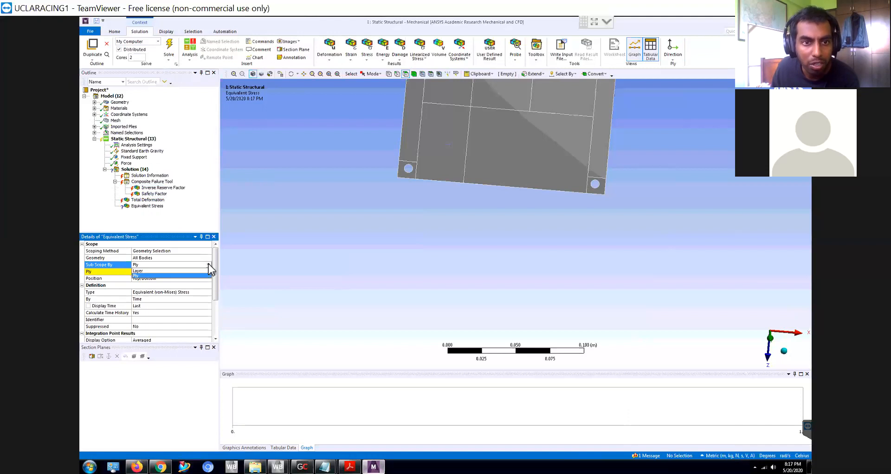
{"action": "left_click", "coordinate": [159, 271]}
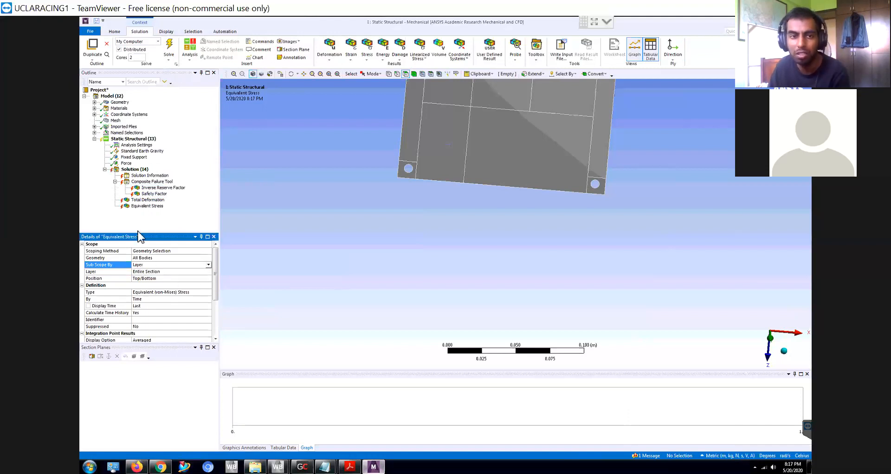
- Solve the analysis and examine the Equivalent Stress contours across the deformed plate
{"action": "left_click", "coordinate": [170, 46]}
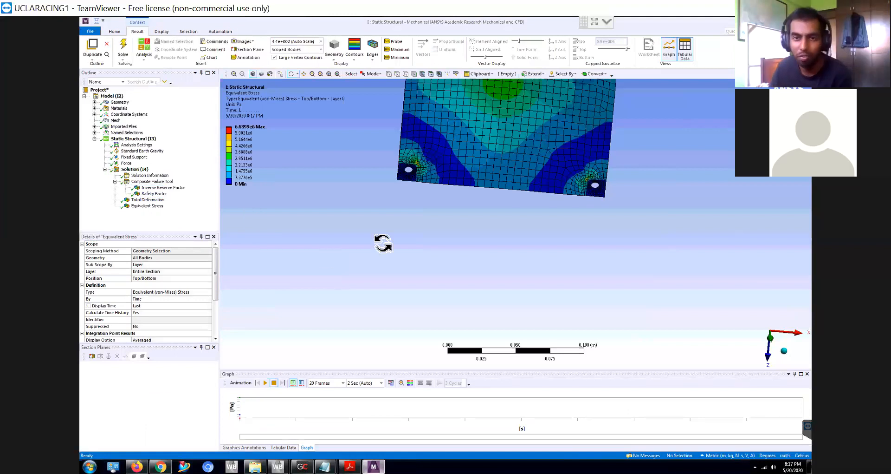
{"action": "left_click_drag", "start_coordinate": [527, 163], "coordinate": [501, 135]}
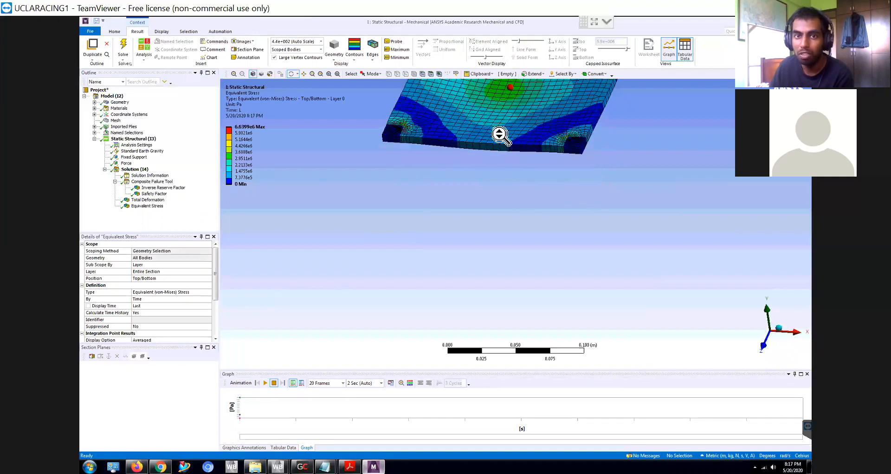
{"action": "scroll", "coordinate": [501, 135], "scroll_direction": "down", "scroll_amount": 5}
{"action": "scroll", "coordinate": [505, 126], "scroll_direction": "up", "scroll_amount": 2}
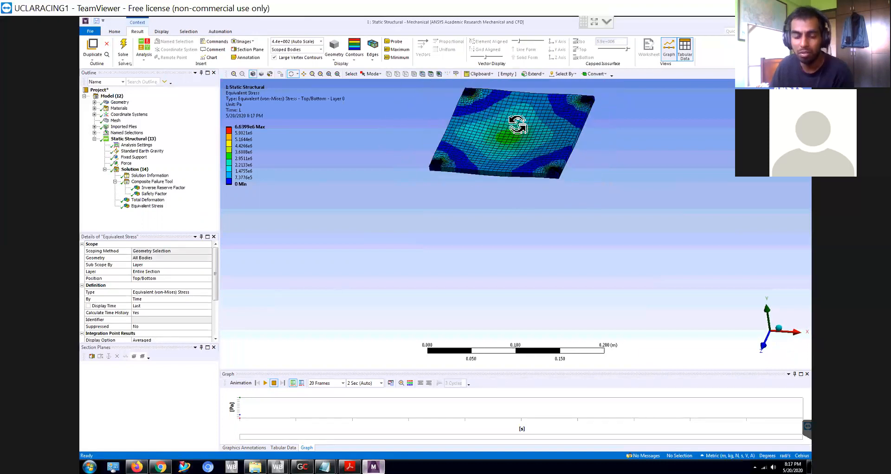
{"action": "scroll", "coordinate": [516, 130], "scroll_direction": "down", "scroll_amount": 2}
{"action": "middle_click_drag", "start_coordinate": [510, 191], "coordinate": [501, 259], "text": "ctrl"}
{"action": "scroll", "coordinate": [500, 259], "scroll_direction": "up", "scroll_amount": 4}
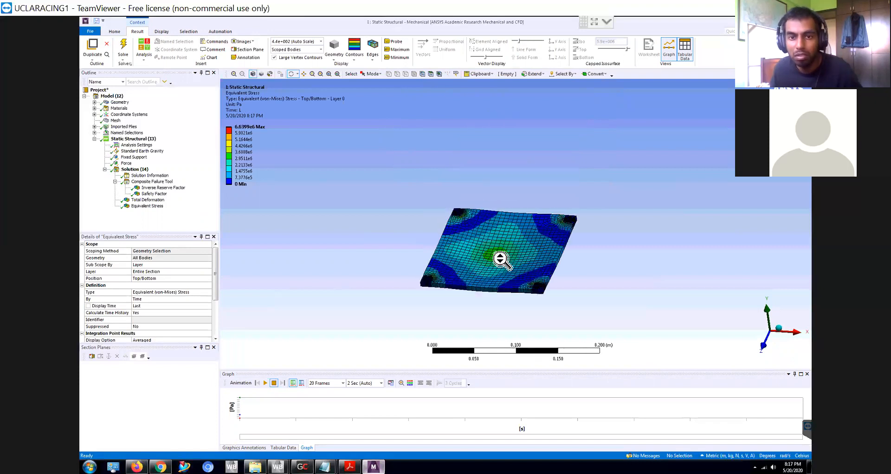
{"action": "scroll", "coordinate": [501, 259], "scroll_direction": "up", "scroll_amount": 5}
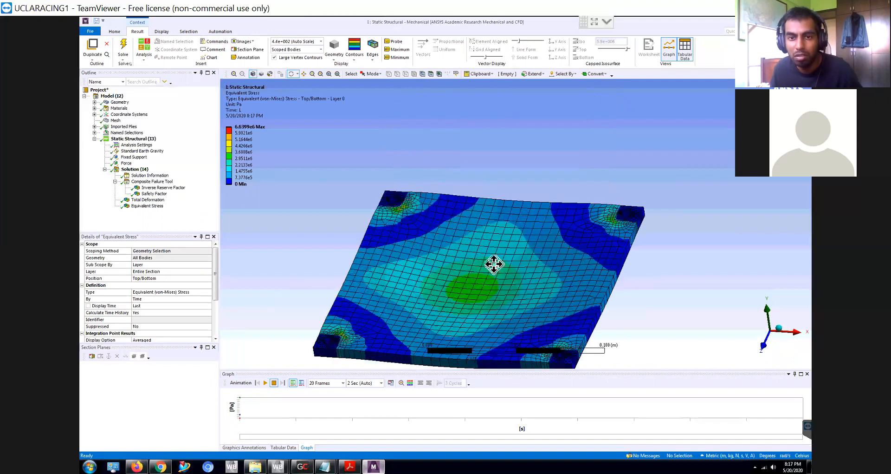
- Examine the Composite Failure Tool's Inverse Reserve Factor and Safety Factor results on the plate, including the Safety Factor legend
{"action": "middle_click_drag", "start_coordinate": [493, 263], "coordinate": [511, 247], "text": "ctrl"}
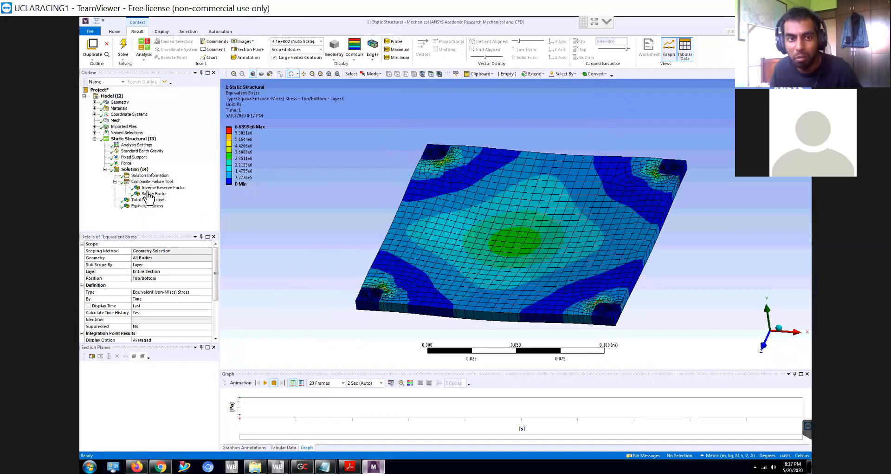
{"action": "left_click", "coordinate": [152, 187]}
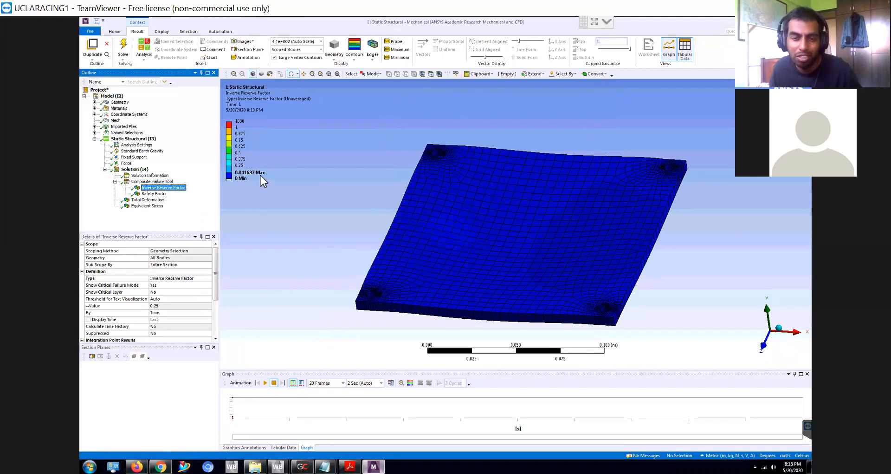
{"action": "left_click", "coordinate": [153, 194]}
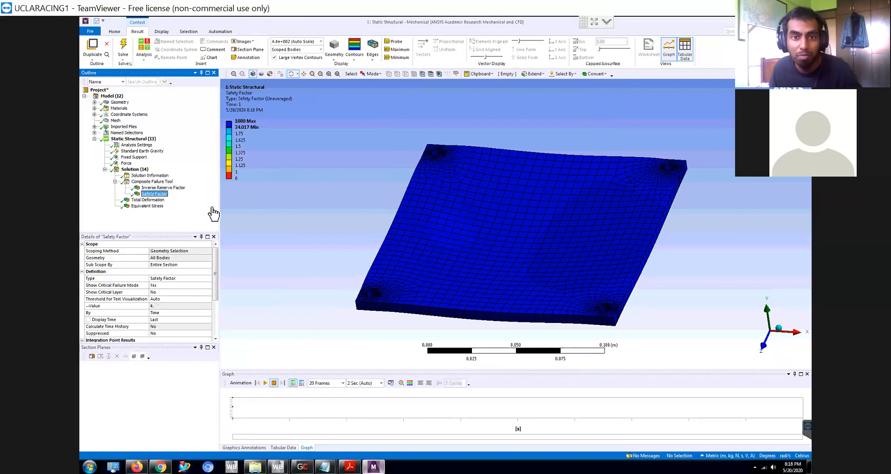
{"action": "left_click_drag", "start_coordinate": [379, 289], "coordinate": [344, 238]}
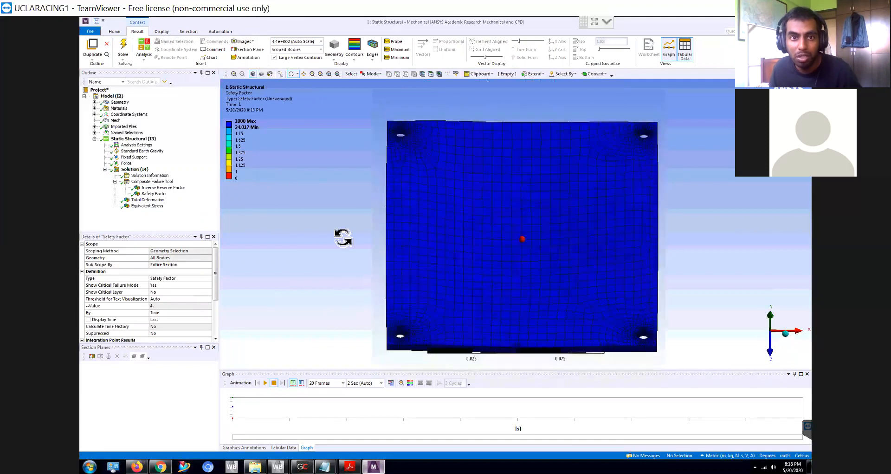
{"action": "left_click", "coordinate": [247, 140]}
{"action": "left_click", "coordinate": [251, 129]}
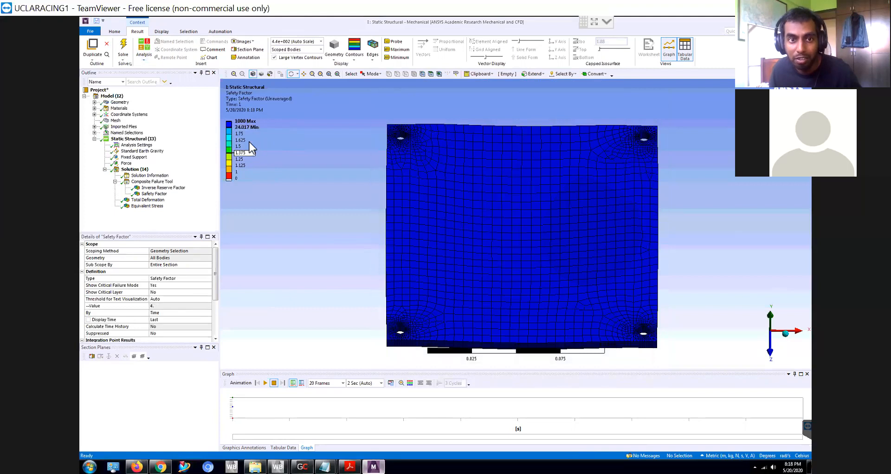
{"action": "left_click", "coordinate": [257, 138]}
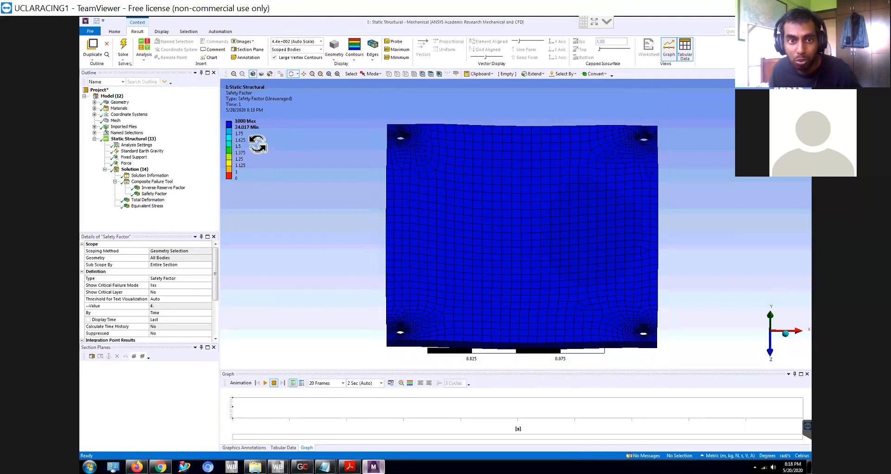
{"action": "left_click", "coordinate": [261, 128]}
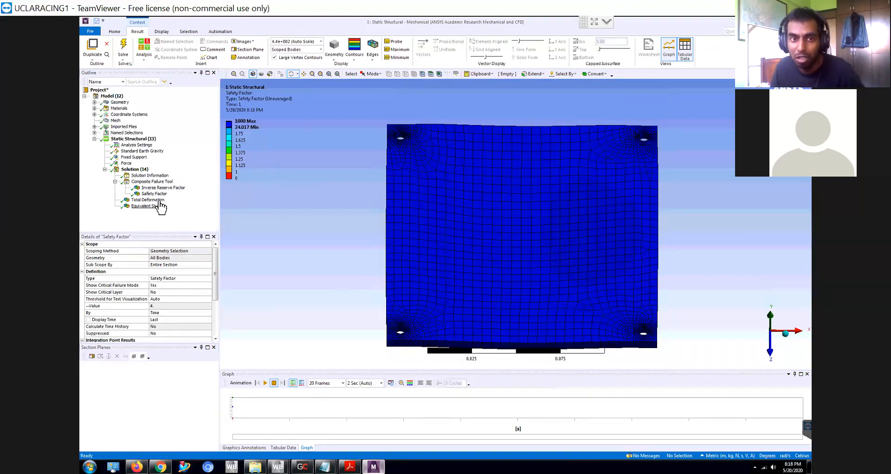
- Display the Total Deformation contours on the plate
{"action": "left_click", "coordinate": [158, 200]}
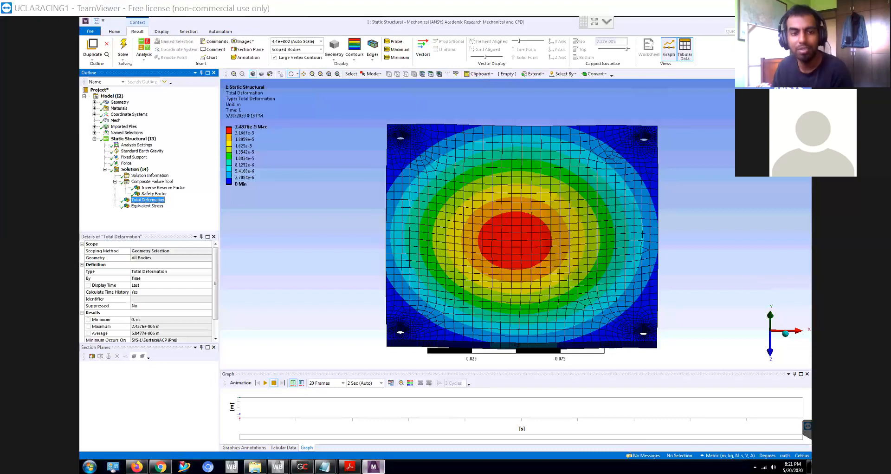
{"action": "left_click", "coordinate": [611, 361]}
{"action": "left_click", "coordinate": [360, 422]}
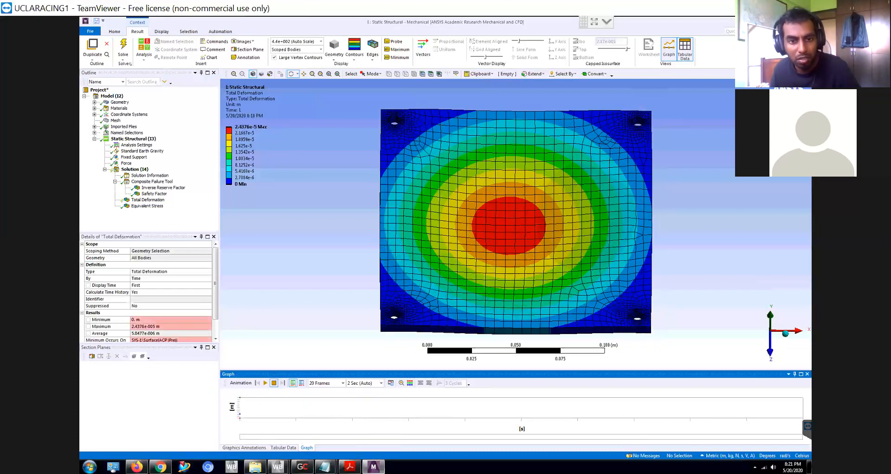
- Switch to Notepad, start a new blank document and write "5000N Force" as its first line
{"action": "mouse_move", "coordinate": [325, 466]}
{"action": "left_click", "coordinate": [305, 442]}
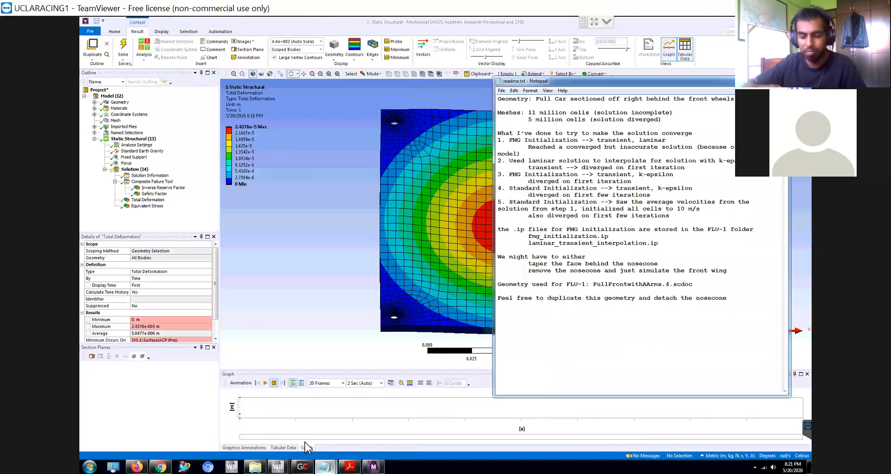
{"action": "key", "text": "ctrl+n"}
{"action": "left_click_drag", "start_coordinate": [617, 84], "coordinate": [435, 70]}
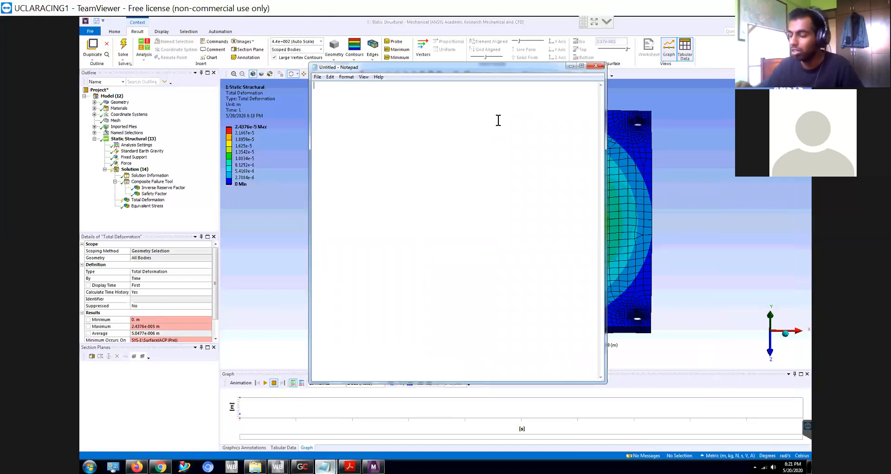
{"action": "type", "text": "1"}
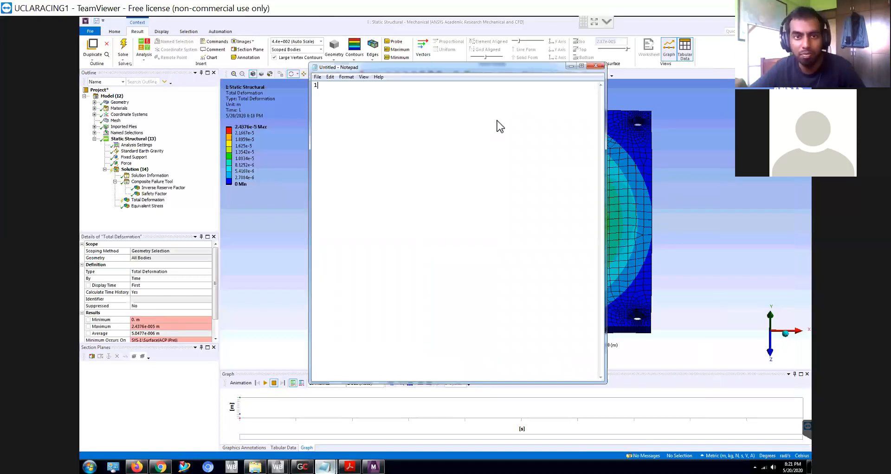
{"action": "key", "text": "BackSpace"}
{"action": "type", "text": "5000"}
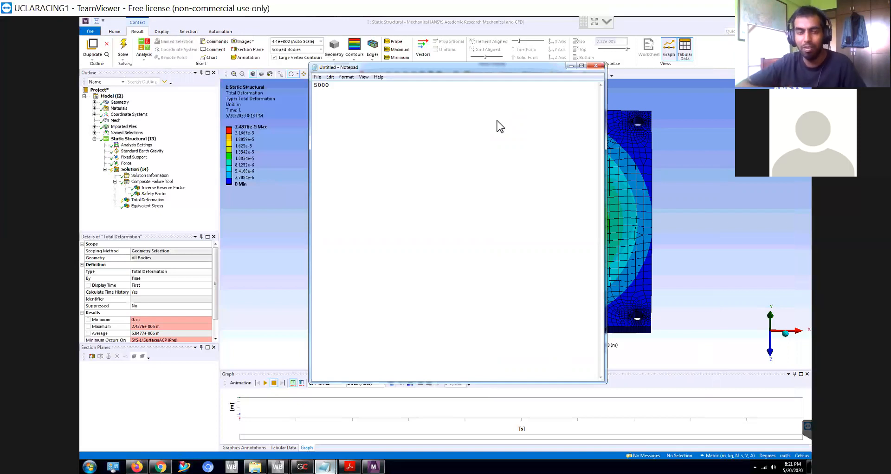
{"action": "key", "text": "alt+F4"}
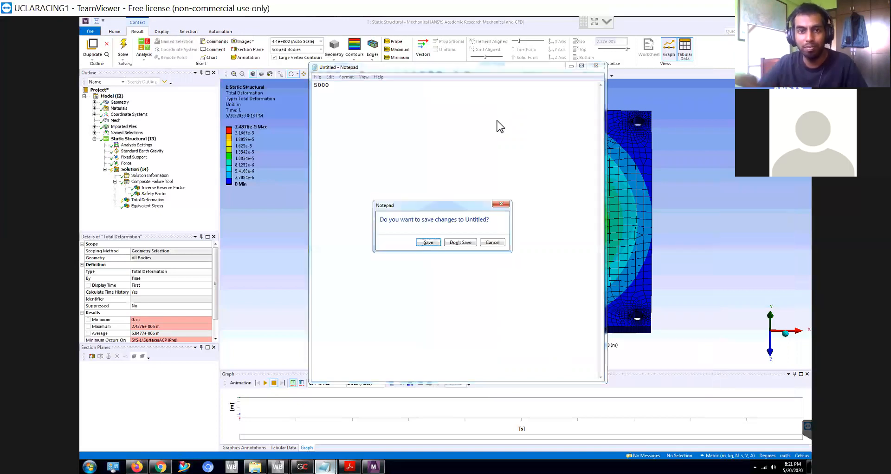
{"action": "left_click", "coordinate": [502, 205]}
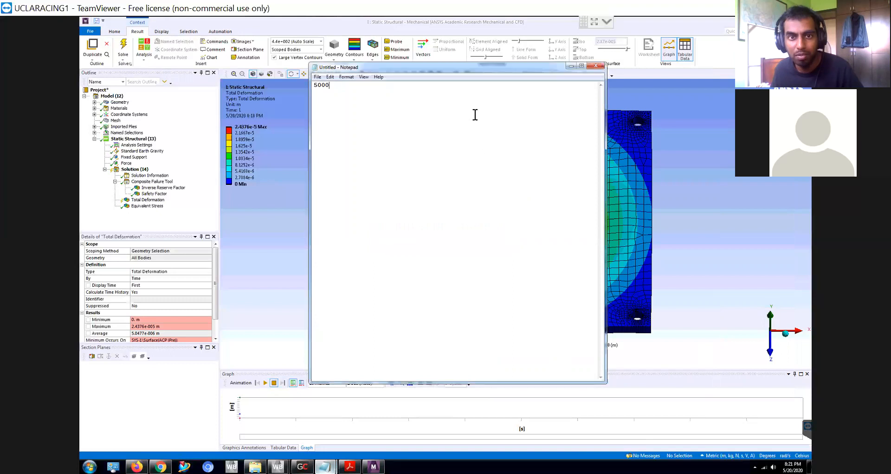
{"action": "type", "text": "N Force"}
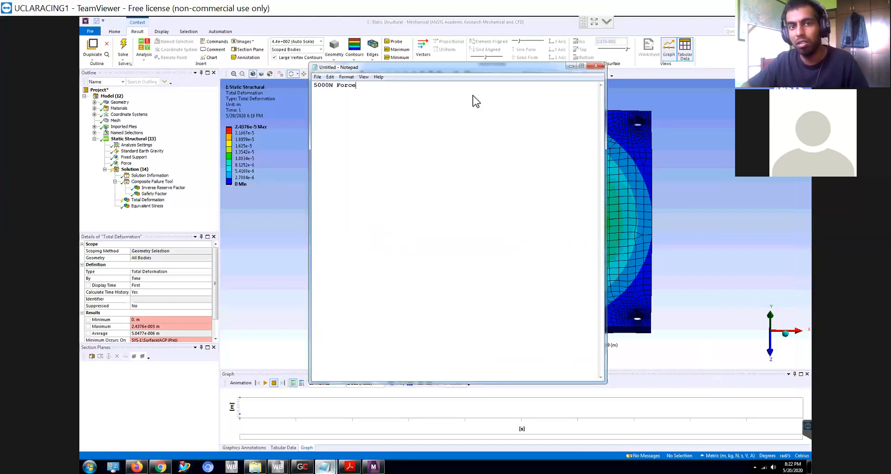
{"action": "key", "text": "Return"}
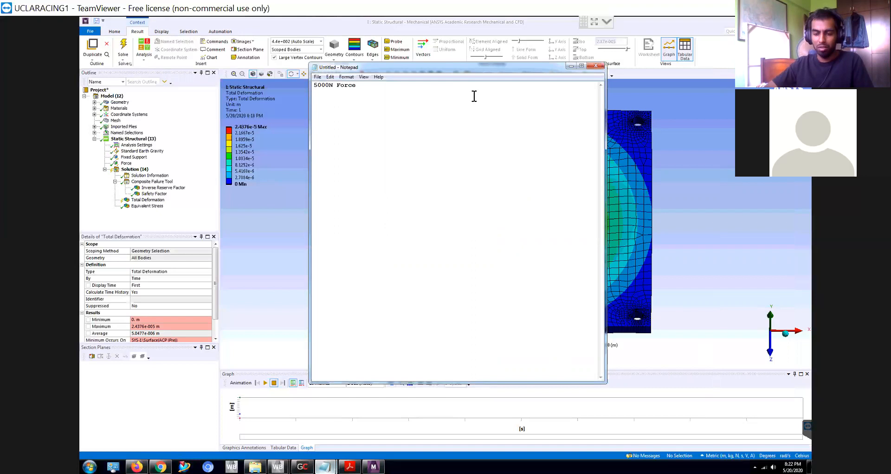
- Add the lines "50cm by 50 cm" and "How many plies you need to get either a:" to the note
{"action": "type", "text": "50cm"}
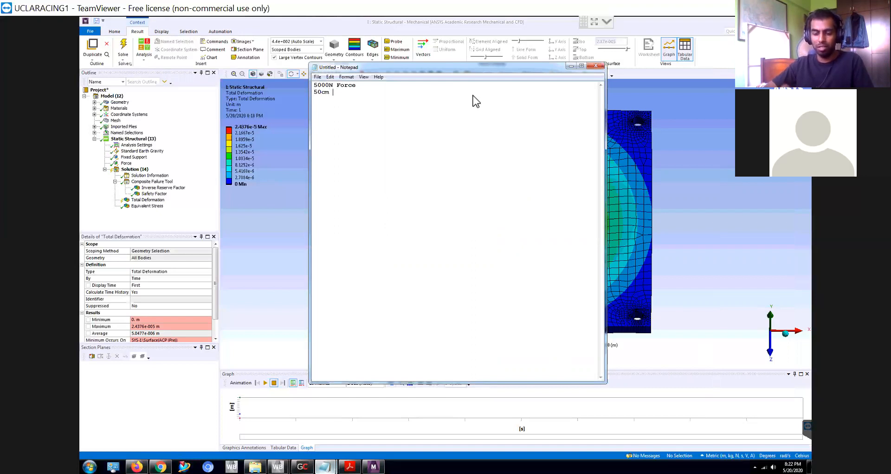
{"action": "type", "text": " by 50 cm "}
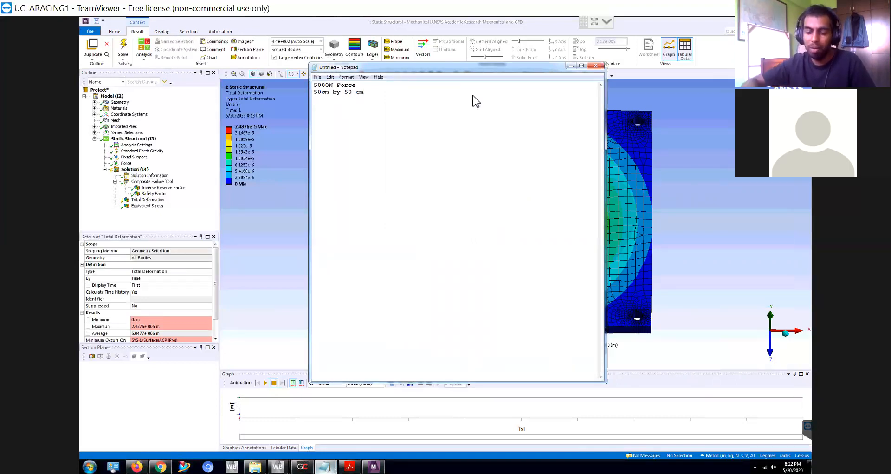
{"action": "type", "text": "How m"}
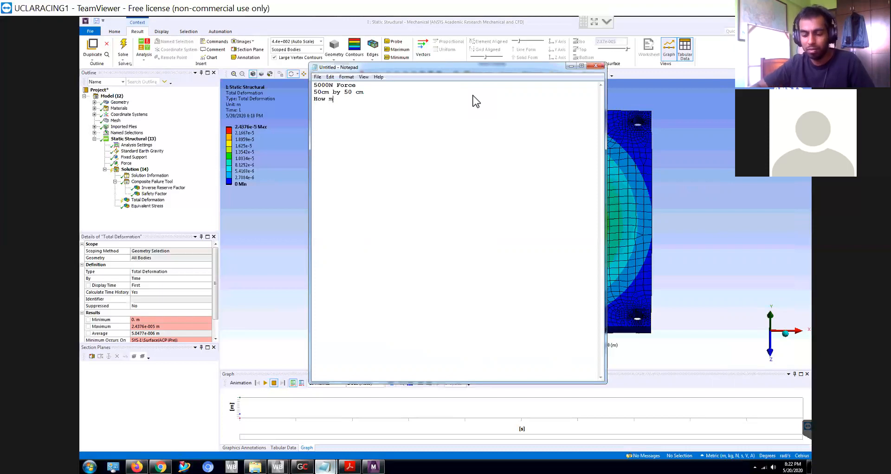
{"action": "type", "text": "any "}
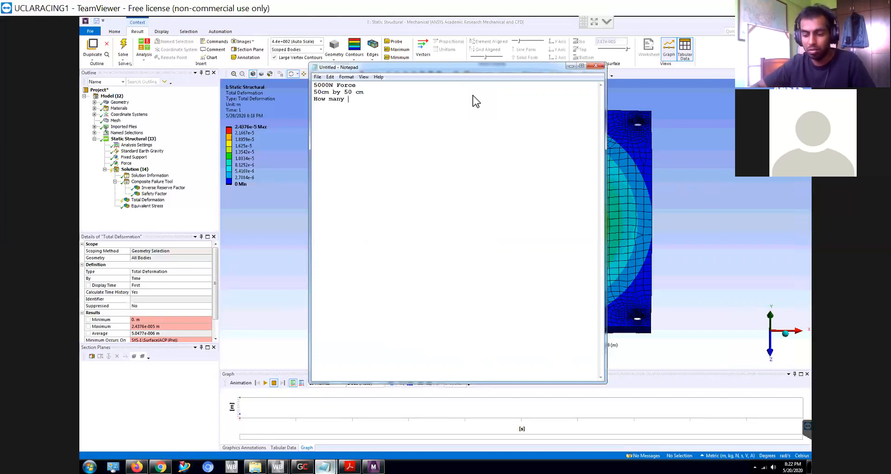
{"action": "type", "text": "plies you nee"}
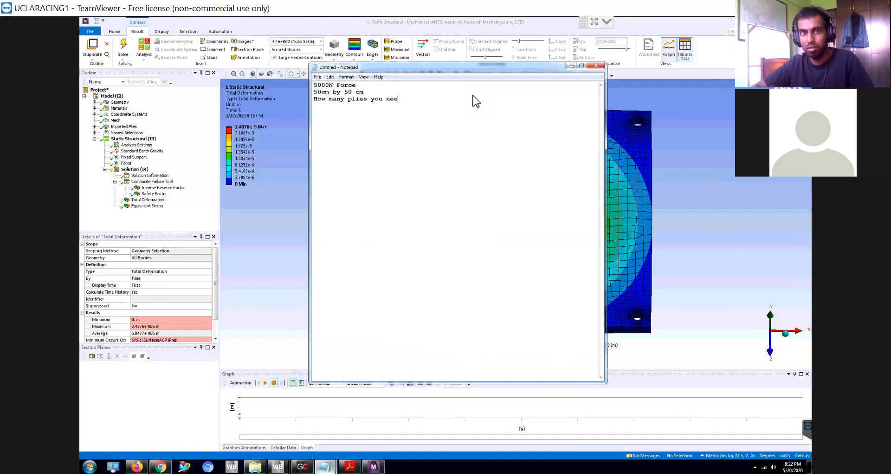
{"action": "type", "text": "d to get eith"}
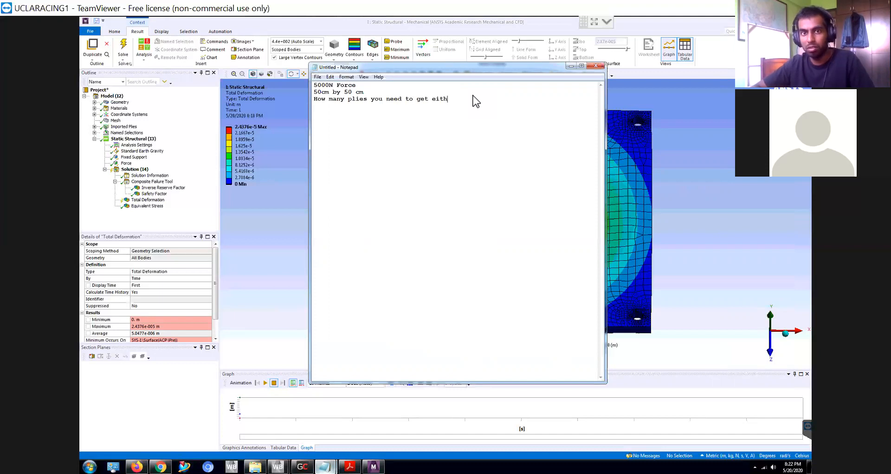
{"action": "type", "text": "er a"}
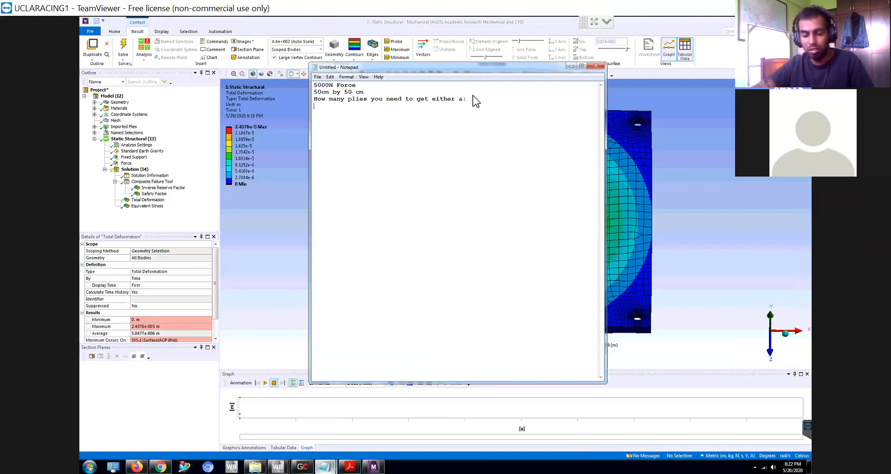
{"action": "type", "text": ":"}
{"action": "key", "text": "Return"}
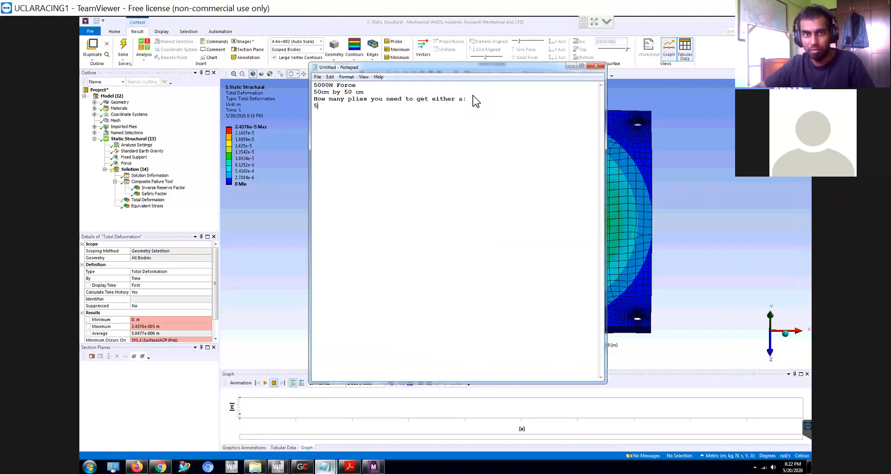
- Write "<5mm in deformation or FOS of 2.5" as the note's last line, correcting the spelling of "deformation"
{"action": "type", "text": "<5mm"}
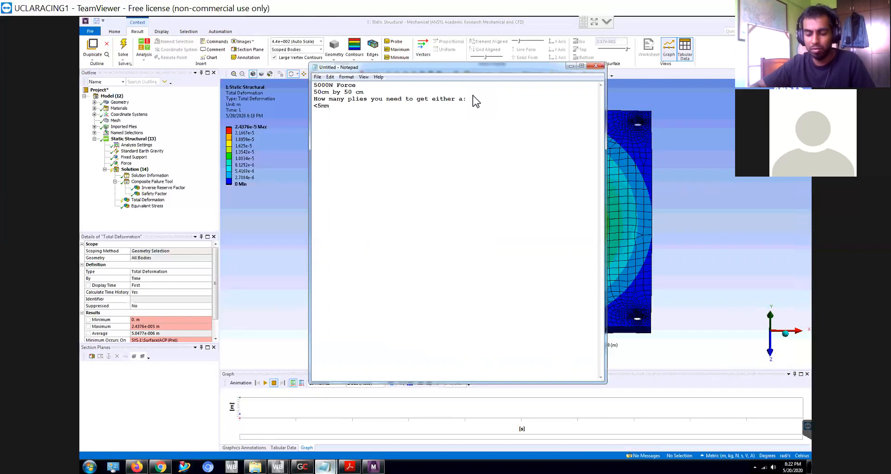
{"action": "type", "text": " in defomration"}
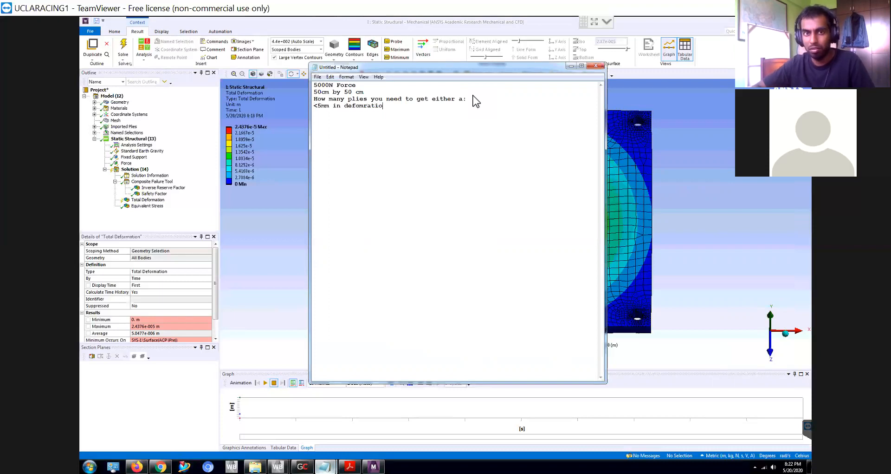
{"action": "key", "text": "BackSpace"}
{"action": "key", "text": "BackSpace"}
{"action": "key", "text": "BackSpace"}
{"action": "key", "text": "BackSpace"}
{"action": "key", "text": "BackSpace"}
{"action": "key", "text": "BackSpace"}
{"action": "key", "text": "BackSpace"}
{"action": "key", "text": "BackSpace"}
{"action": "type", "text": "rmation or"}
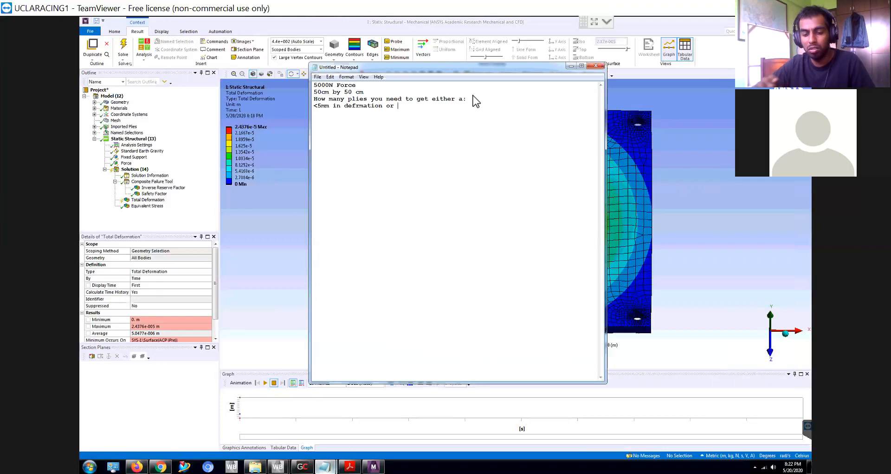
{"action": "type", "text": "FOS of 2.5"}
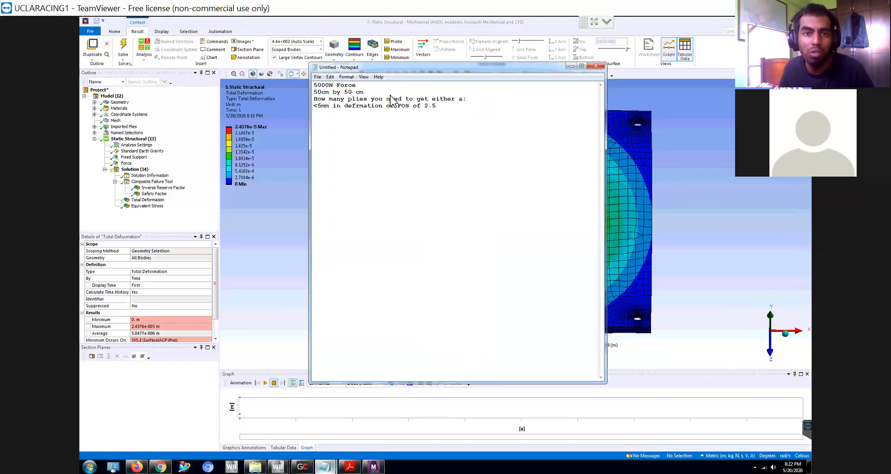
{"action": "left_click", "coordinate": [356, 110]}
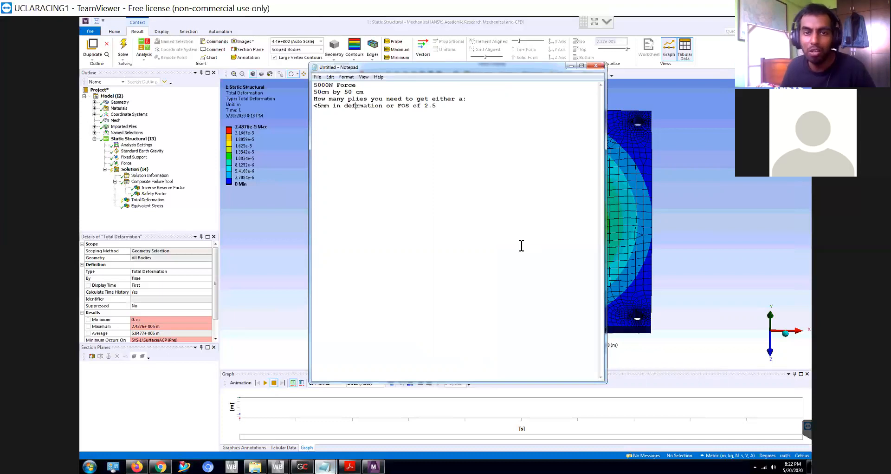
{"action": "type", "text": "o"}
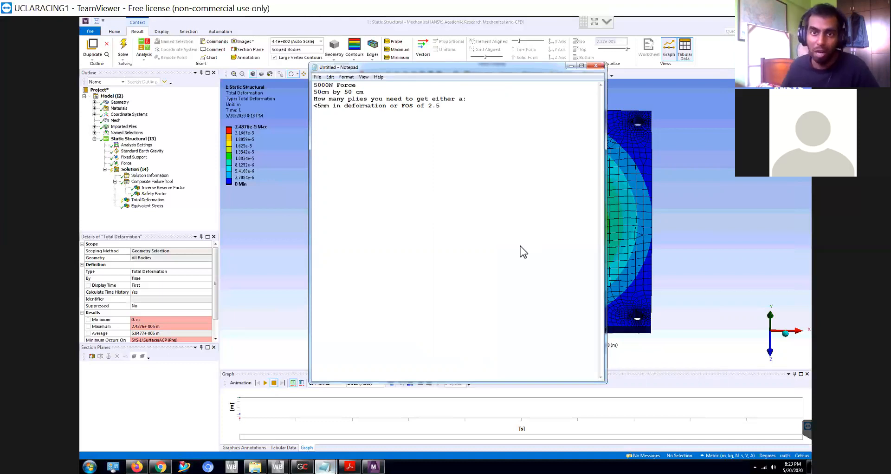
- Minimize the note, switch to Workbench and check the Replace Geometry options for the Geometry cell of Mechanical Model system G
{"action": "left_click", "coordinate": [570, 67]}
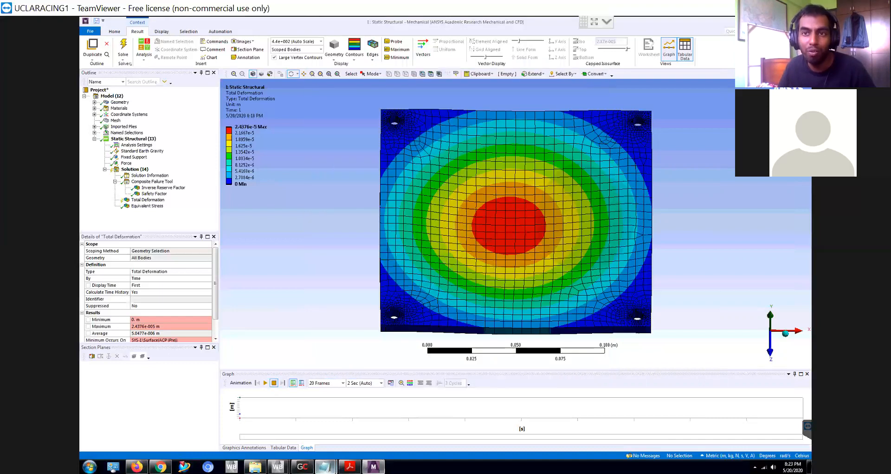
{"action": "key", "text": "alt+Tab"}
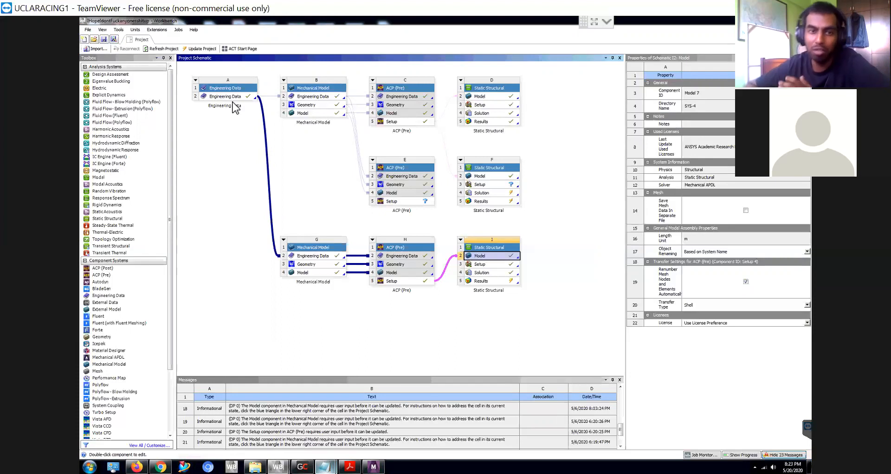
{"action": "left_click", "coordinate": [314, 265]}
{"action": "right_click", "coordinate": [315, 266]}
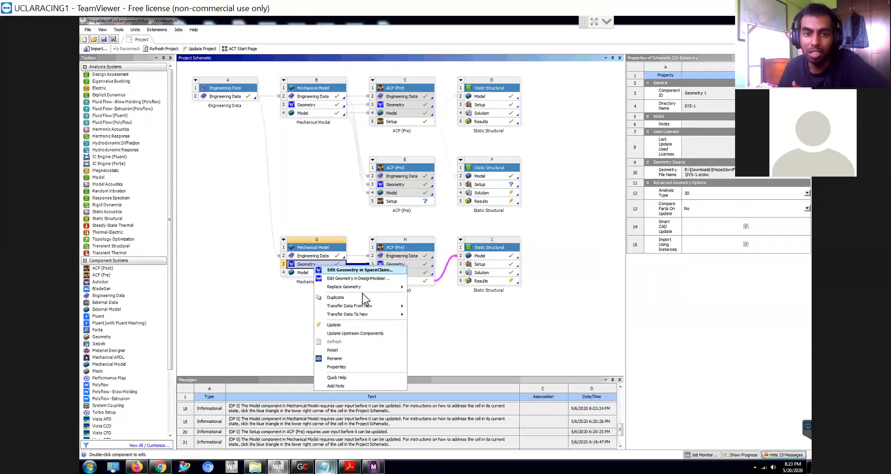
{"action": "mouse_move", "coordinate": [371, 289]}
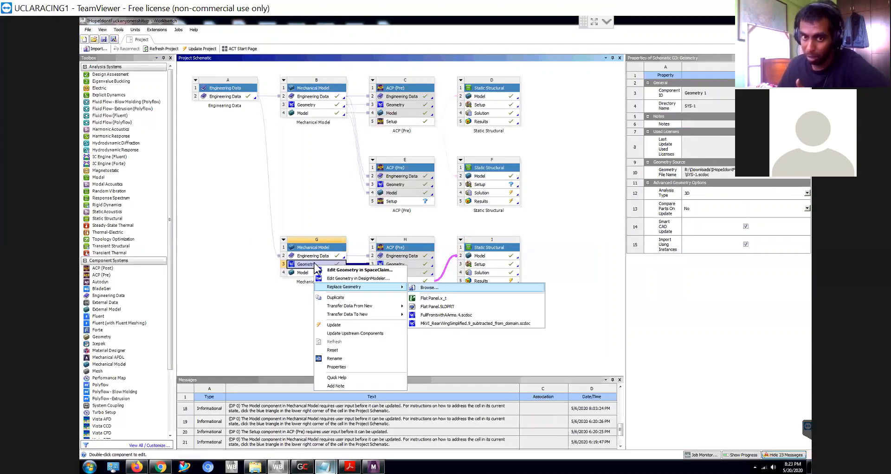
{"action": "left_click", "coordinate": [237, 227]}
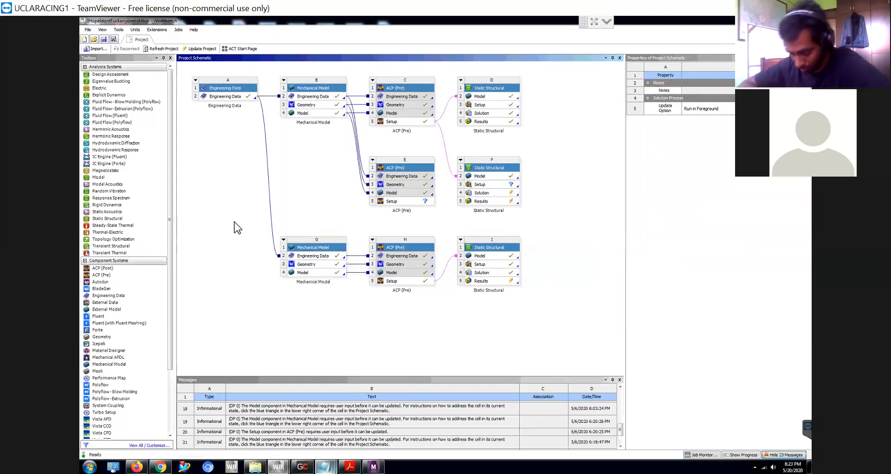